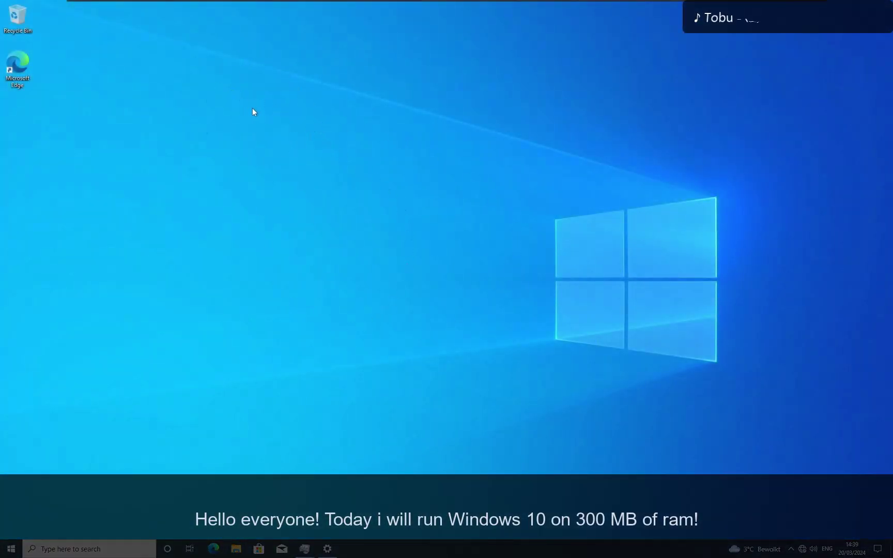
mouse_move(718, 389)
left_mouse_down()
mouse_move(307, 107)
mouse_move(670, 335)
mouse_move(448, 214)
mouse_move(362, 150)
mouse_move(684, 380)
mouse_move(342, 155)
left_mouse_up()
mouse_move(283, 108)
left_mouse_down()
mouse_move(655, 422)
mouse_move(248, 107)
mouse_move(672, 444)
left_mouse_up()
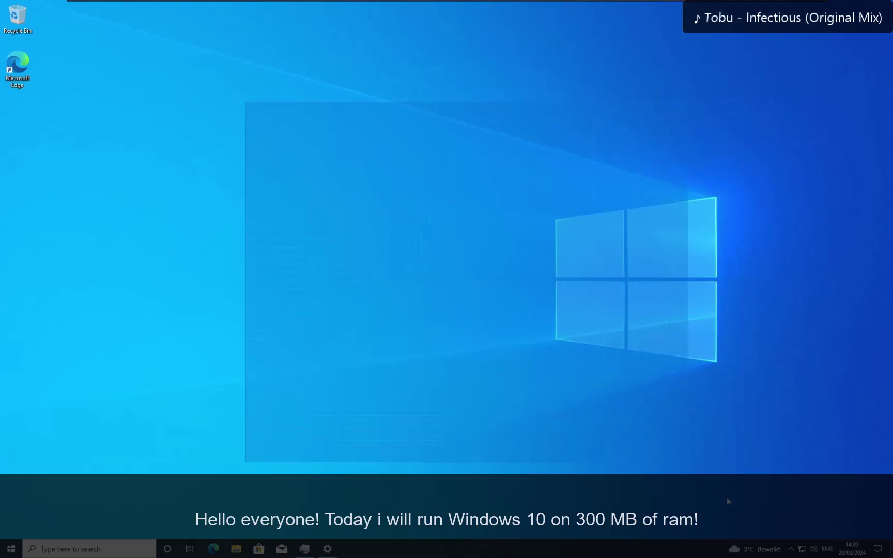
left_click_drag(712, 470, 364, 192)
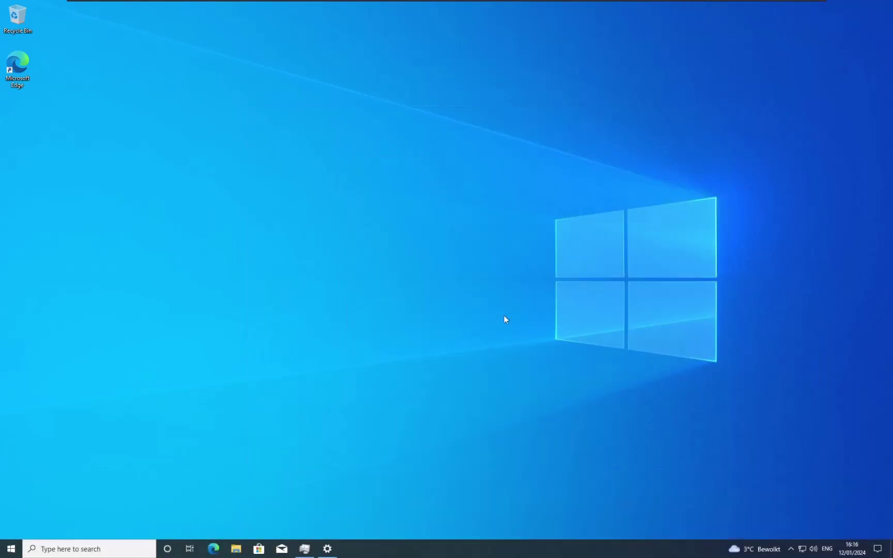
- Open the system's About page in Settings to examine the device and Windows specifications
left_click(328, 548)
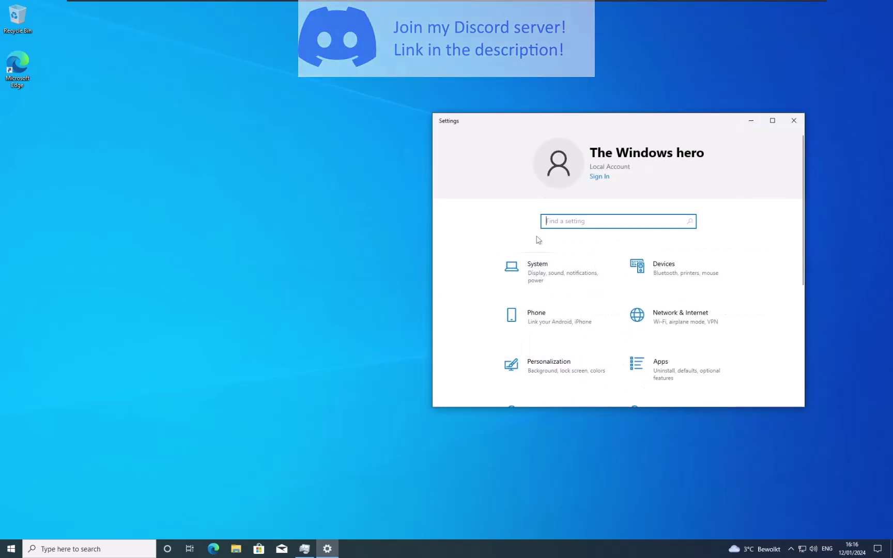
scroll(538, 311, "down", 3)
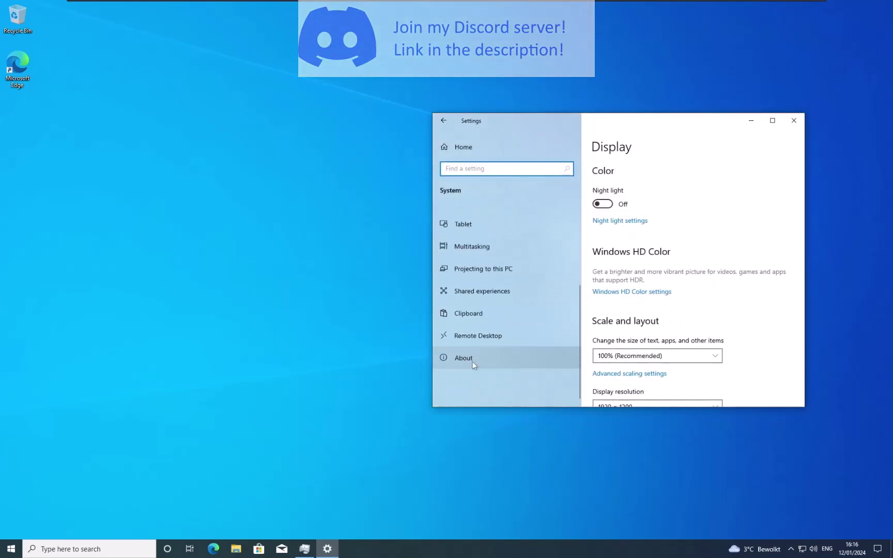
left_click(472, 362)
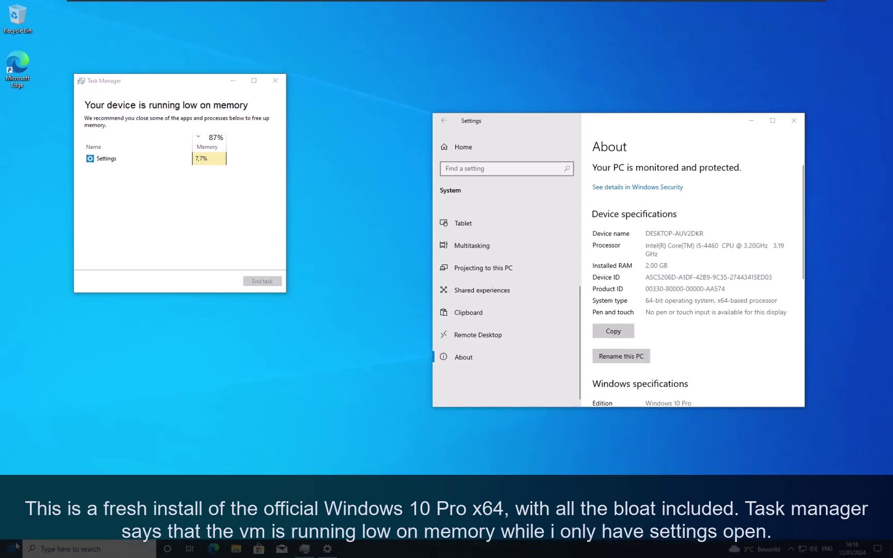
- Browse the full list of installed apps in the Start menu to review the preinstalled software
left_click(16, 546)
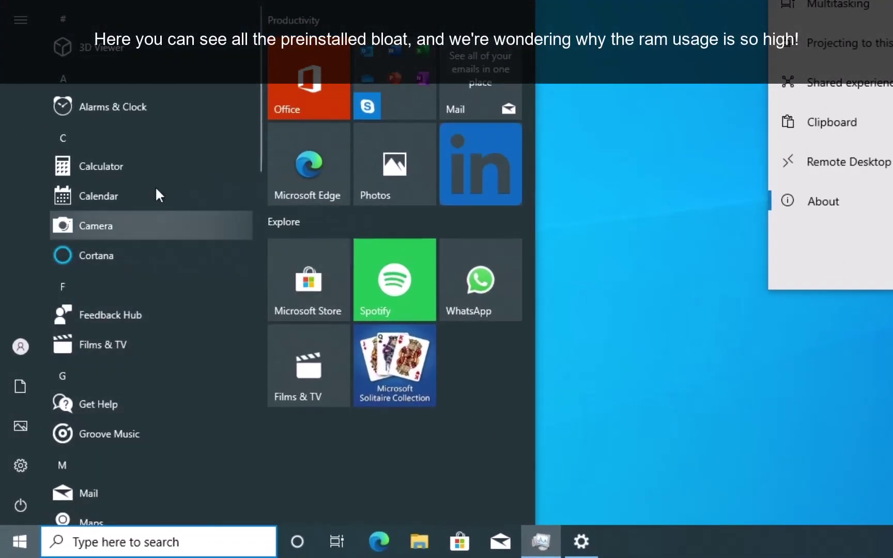
scroll(156, 190, "down", 15)
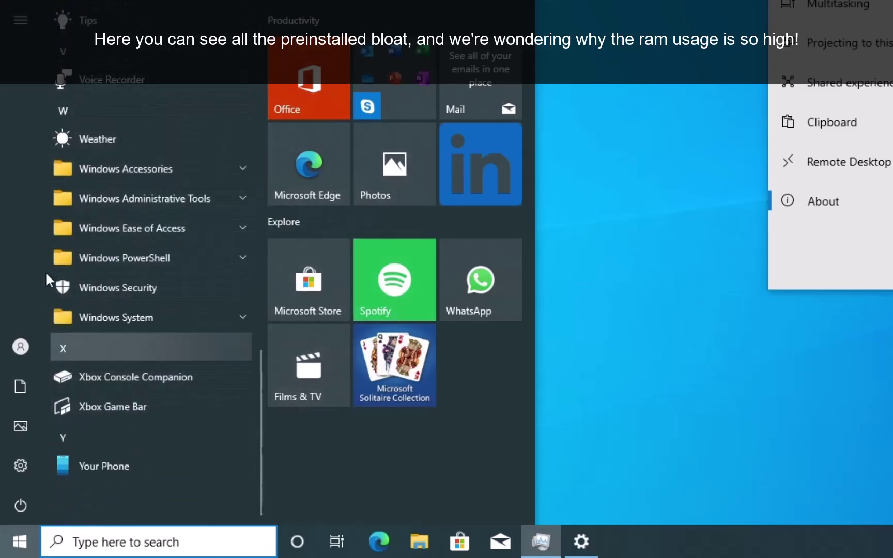
scroll(68, 259, "up", 15)
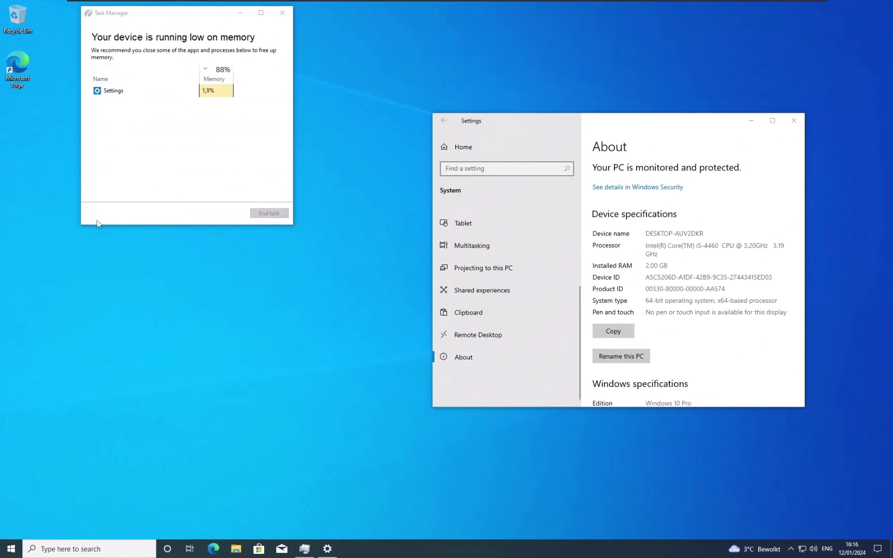
- Search for "adjust", open the Windows performance options, and examine the paging file configuration of drive C:
left_click(98, 549)
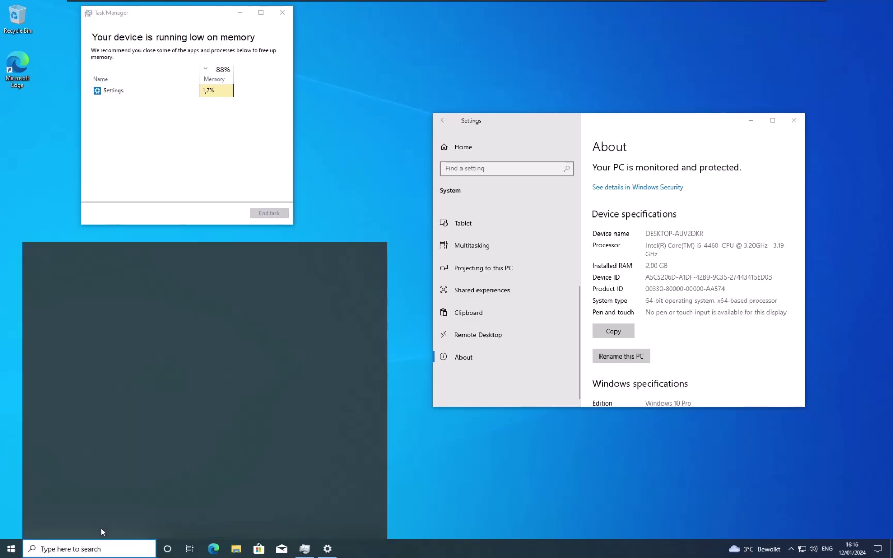
type("adjust")
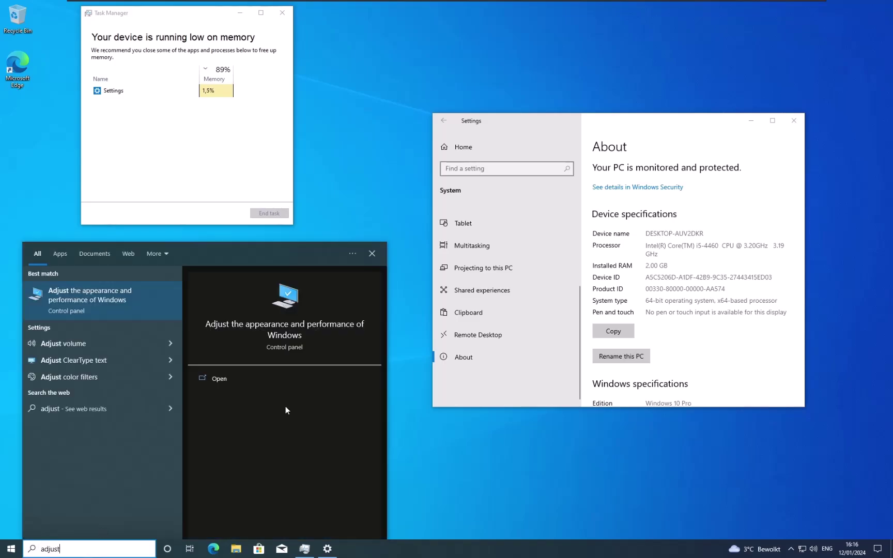
left_click(116, 294)
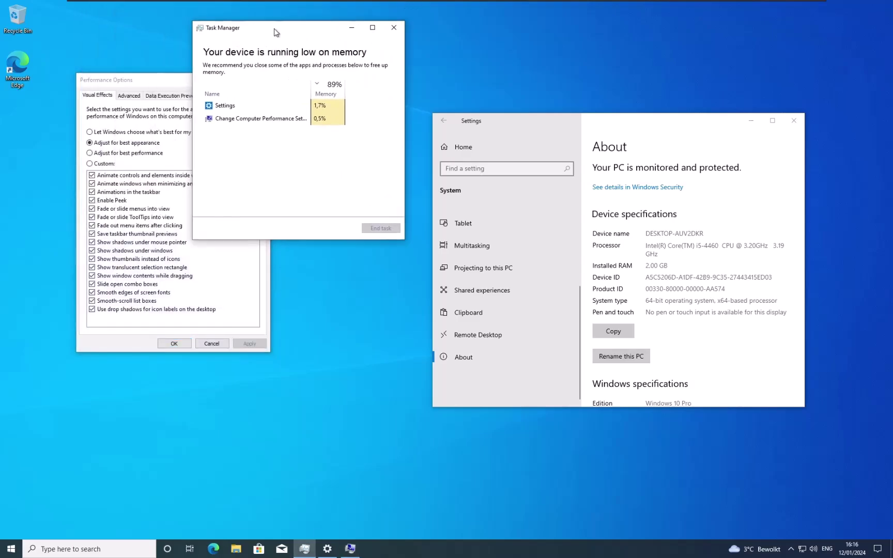
left_click(128, 96)
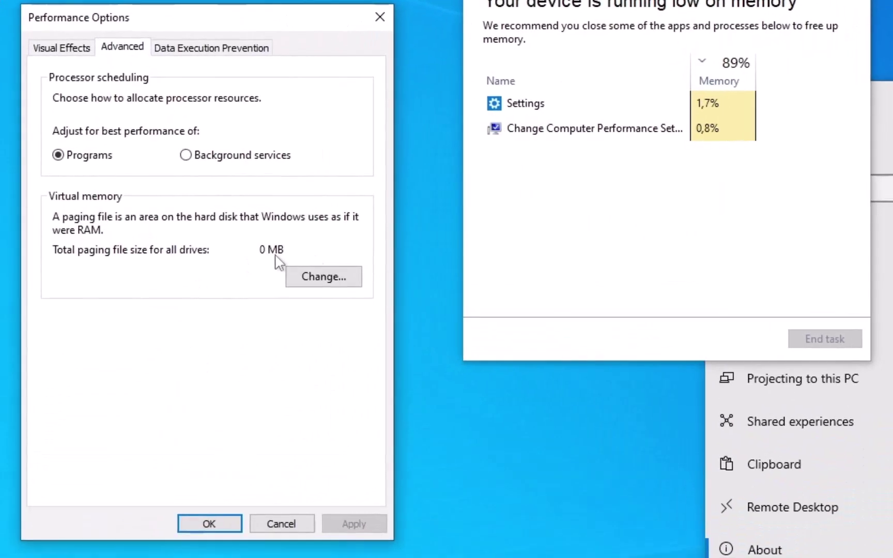
left_click(234, 216)
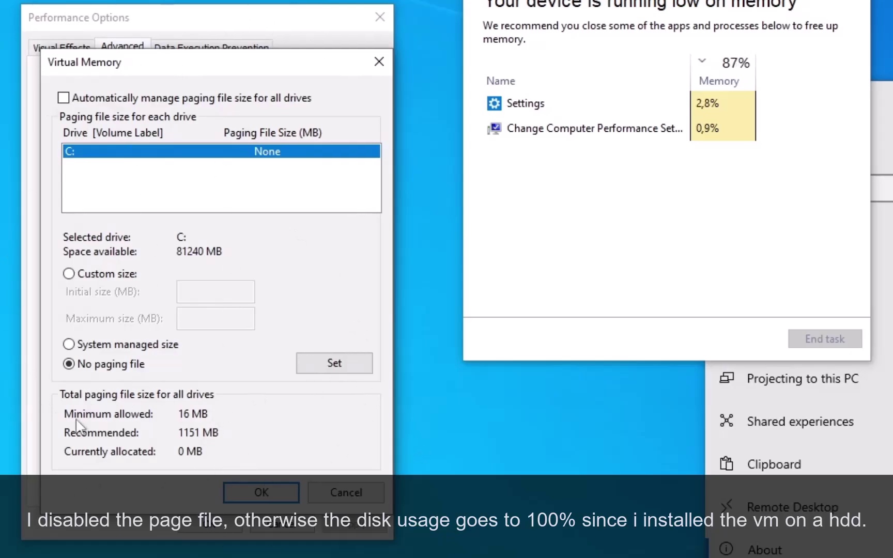
left_click(379, 61)
left_click(49, 46)
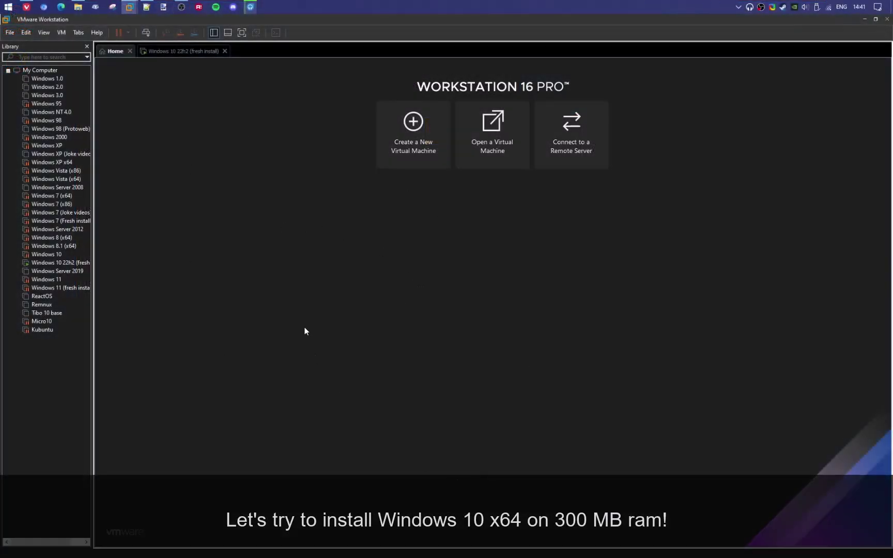
- Start a new virtual machine with the Typical configuration and select Win10_22H2_English_x64.iso from the Windows 10 folder as the installer image
left_click(414, 168)
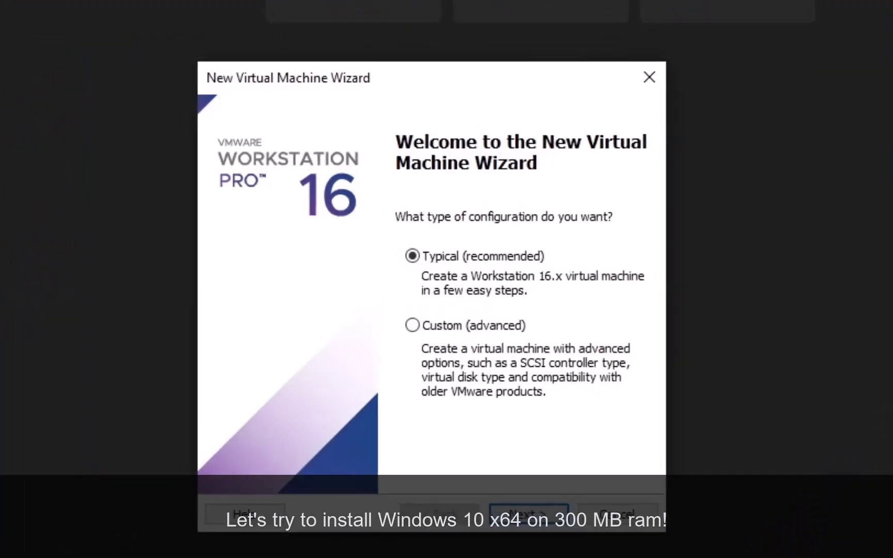
left_click(488, 375)
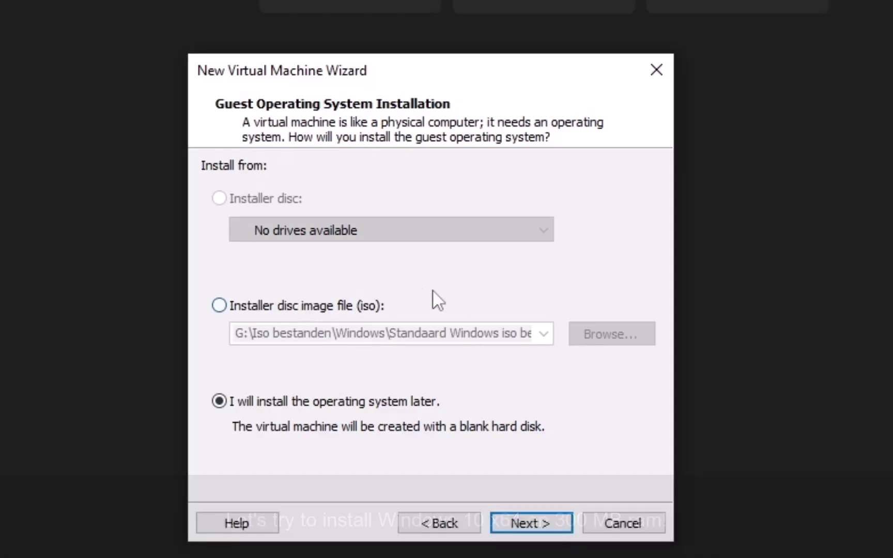
key("alt+m")
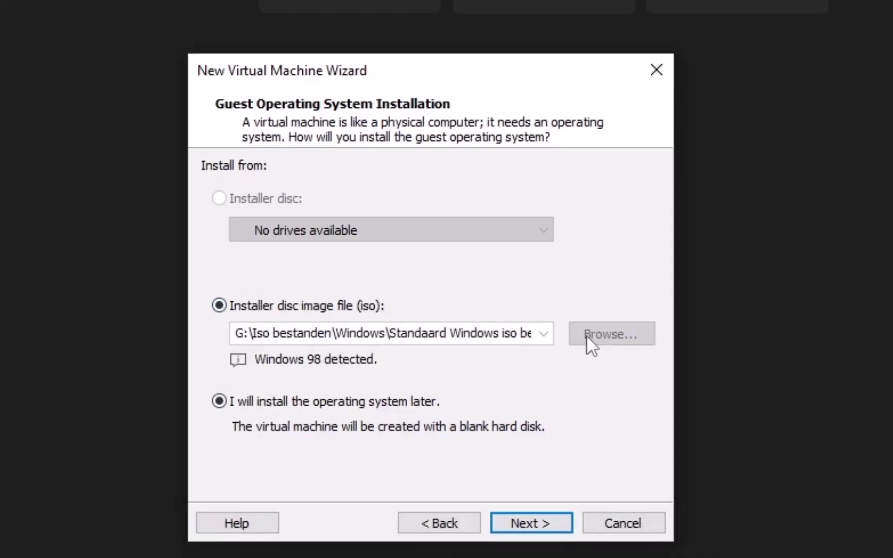
left_click(598, 342)
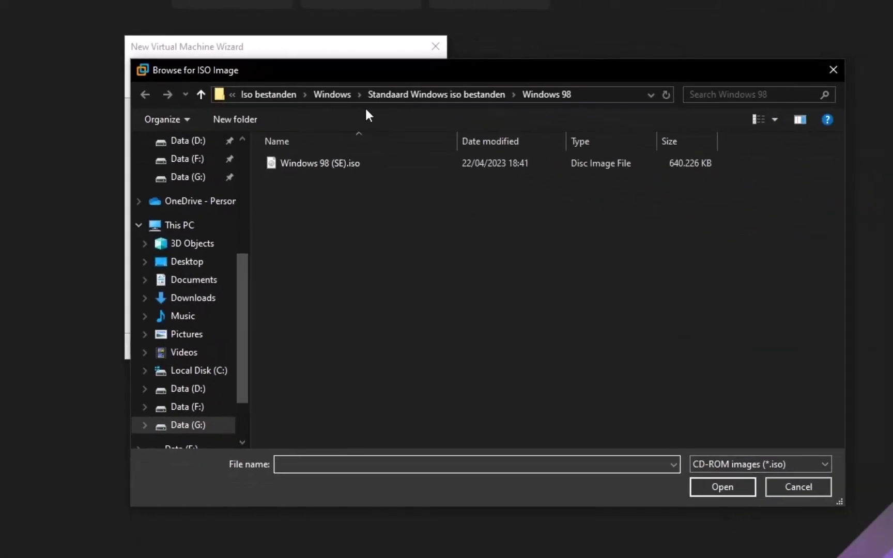
left_click(440, 95)
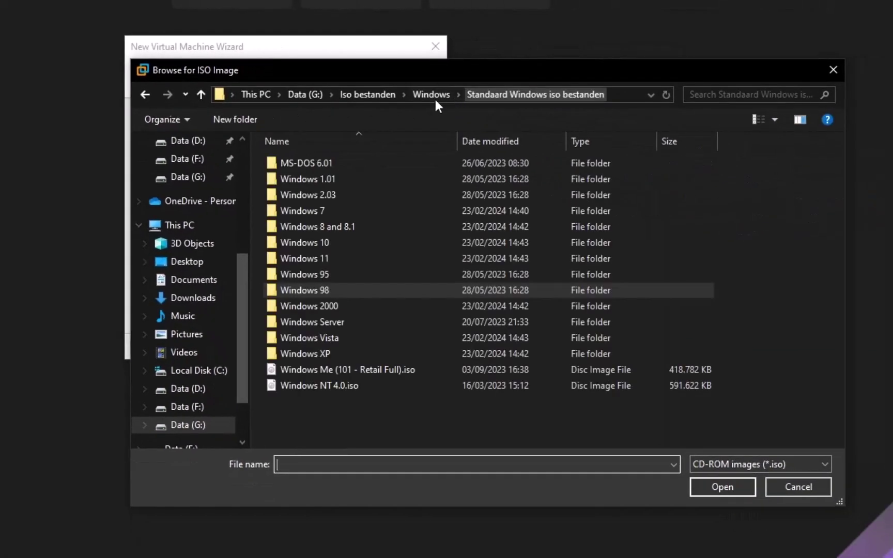
double_click(331, 242)
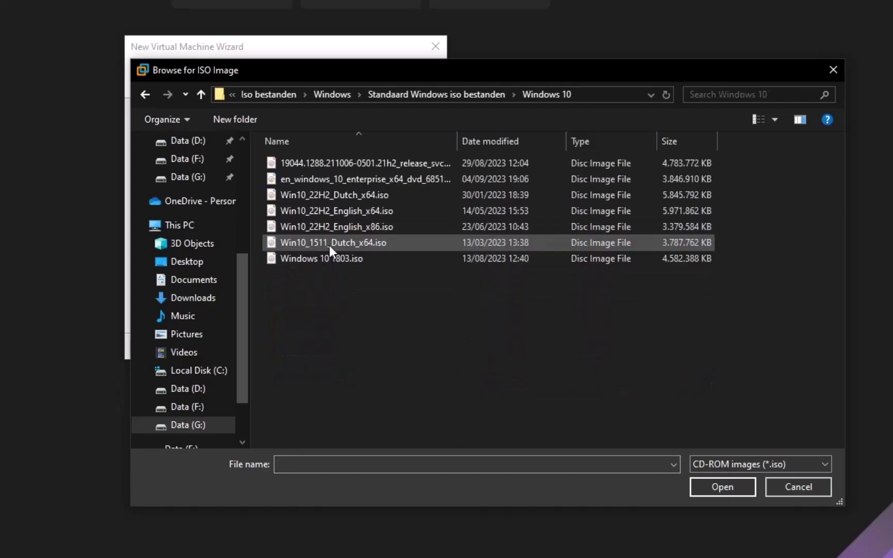
left_click(363, 233)
left_click(370, 213)
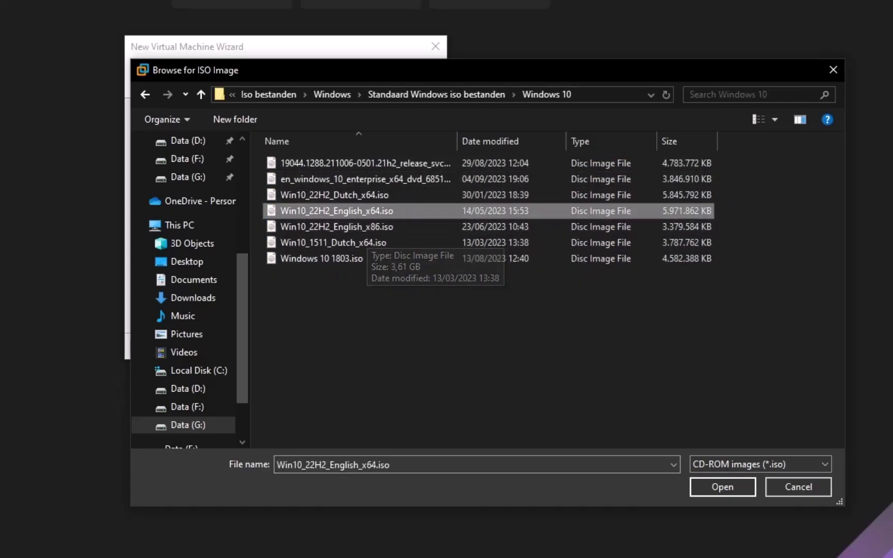
left_click(713, 489)
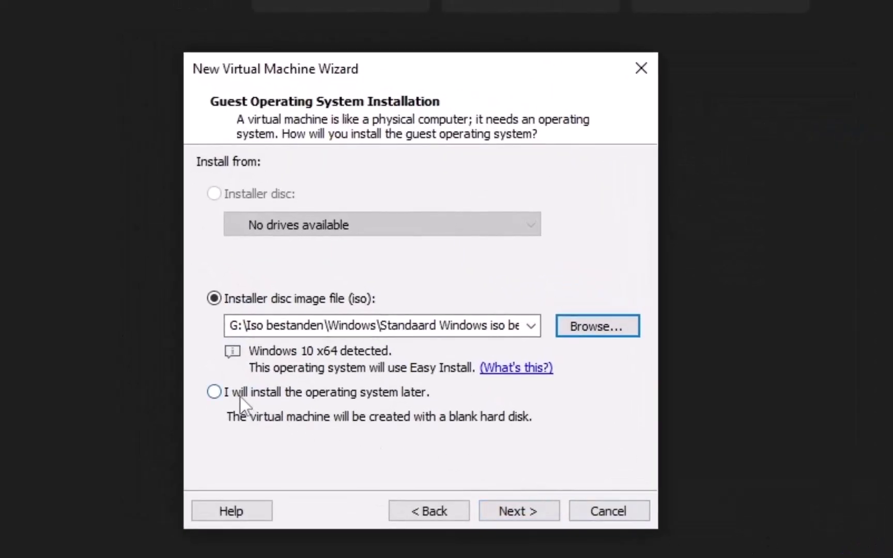
- Choose to install the operating system later and accept Microsoft Windows, version Windows 10 x64, as the guest system
left_click(240, 394)
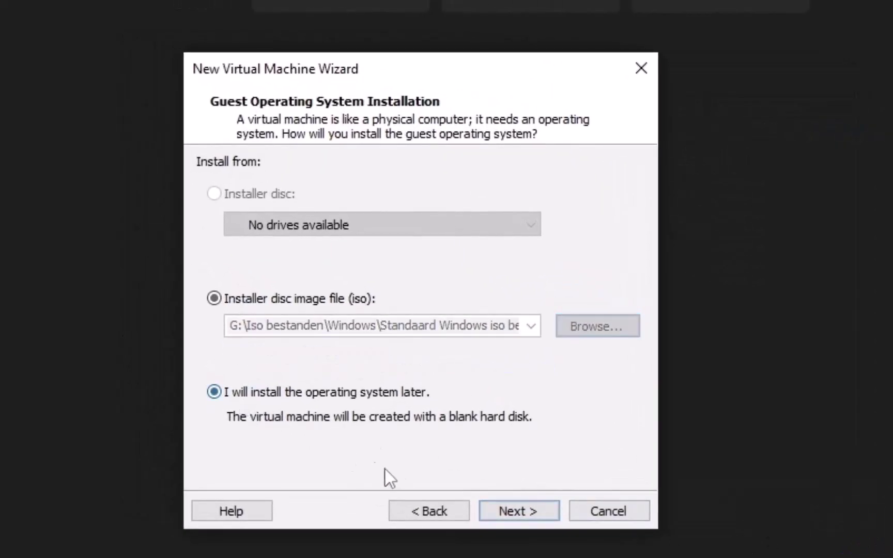
left_click(521, 513)
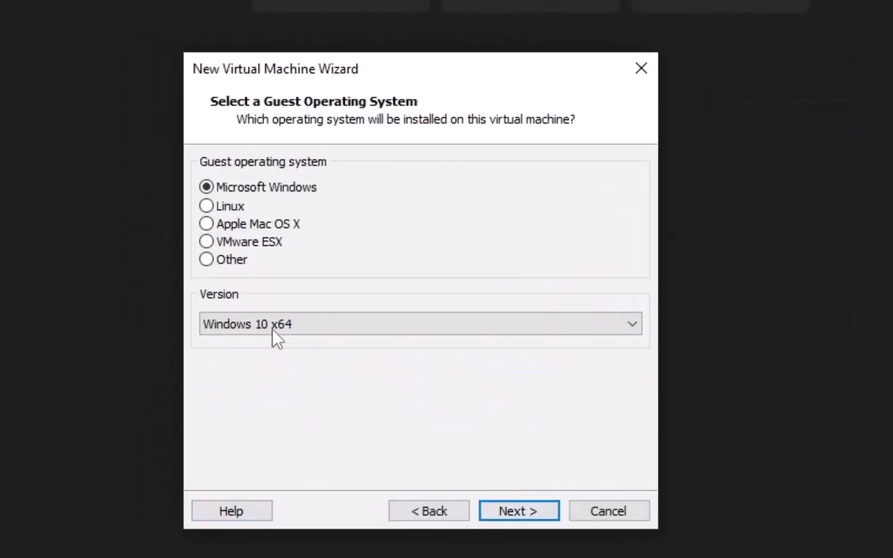
left_click(543, 513)
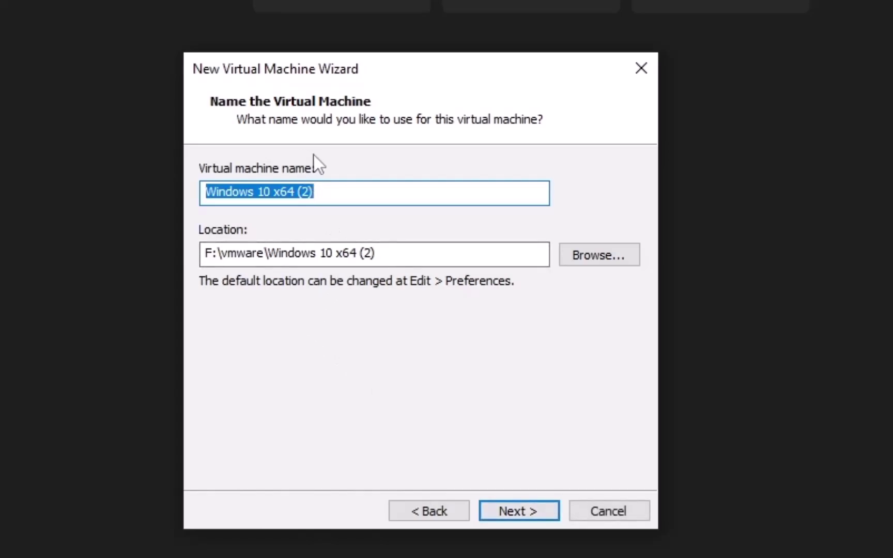
- Name the virtual machine "300 MB Windows 10" and accept its location F:\vmware\300 MB Windows 10
type("300 ")
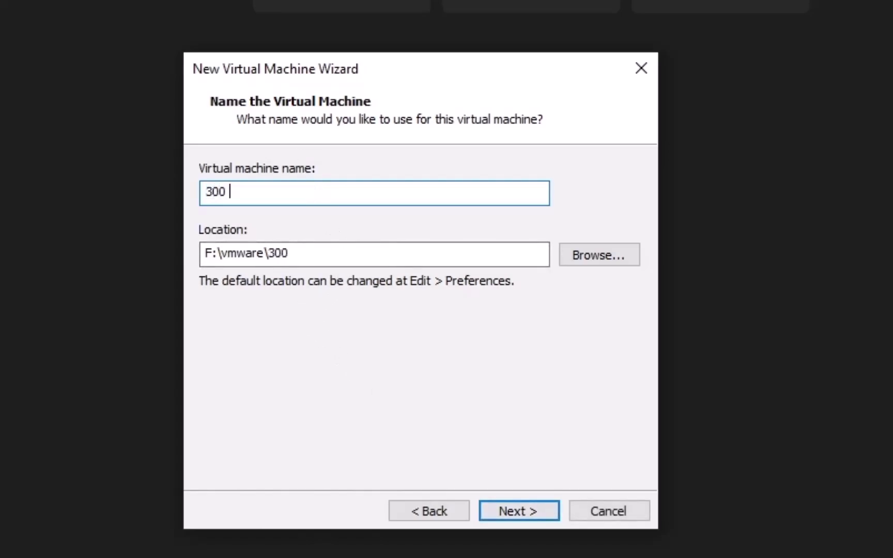
type("MB Windows 10")
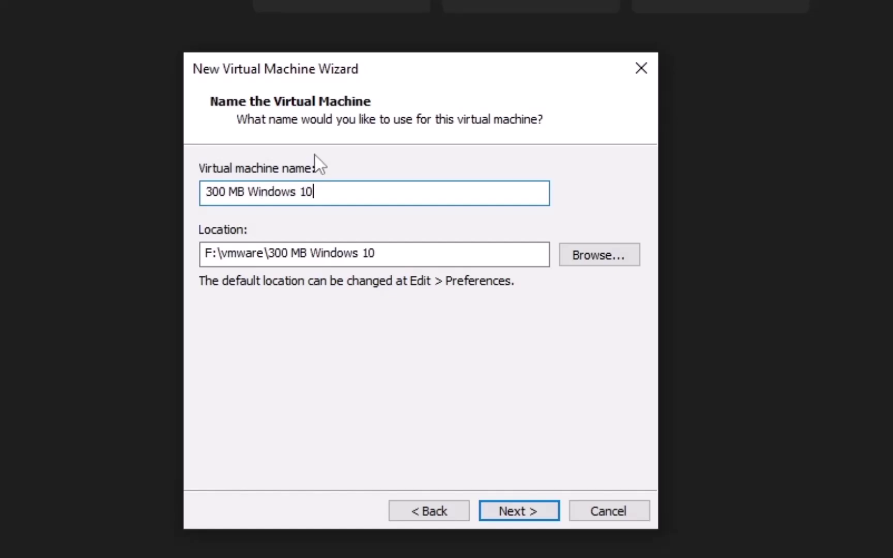
left_click(201, 256)
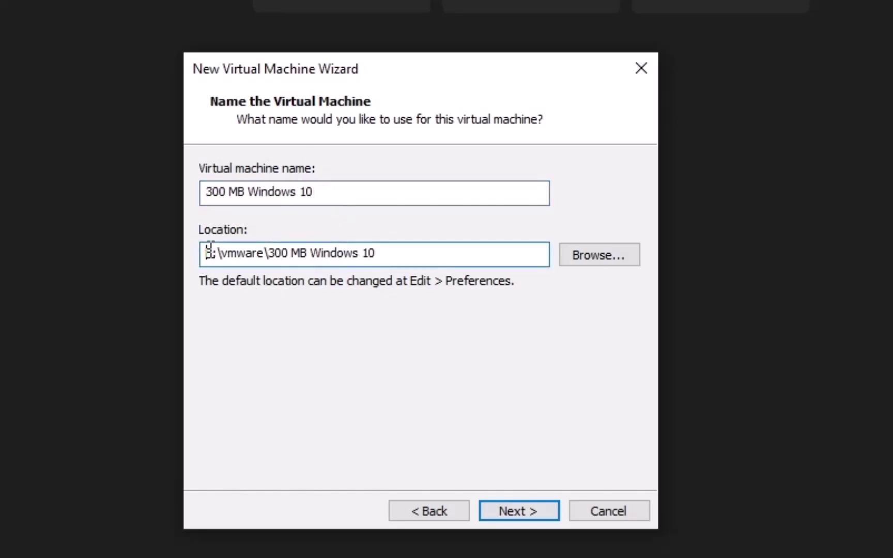
left_click(518, 511)
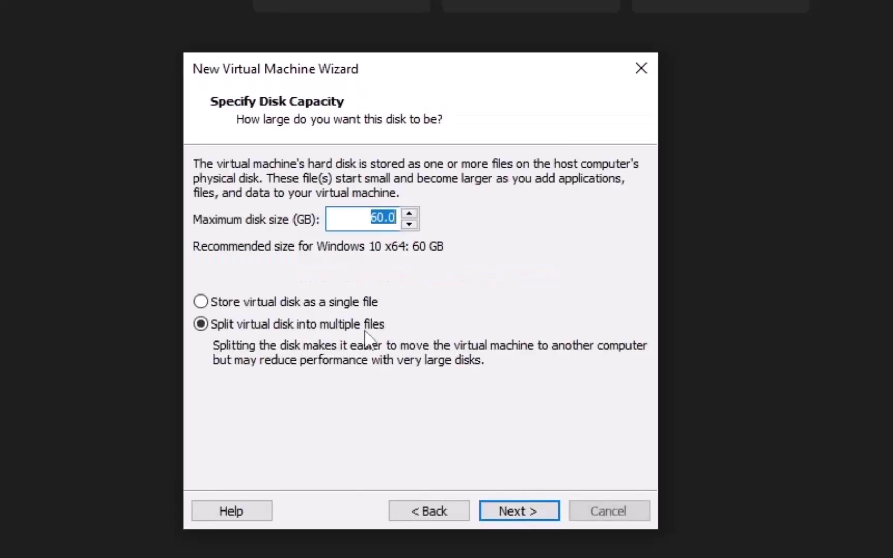
- Accept a 60 GB disk split into multiple files and set the virtual machine's memory to 300 MB
left_click(521, 510)
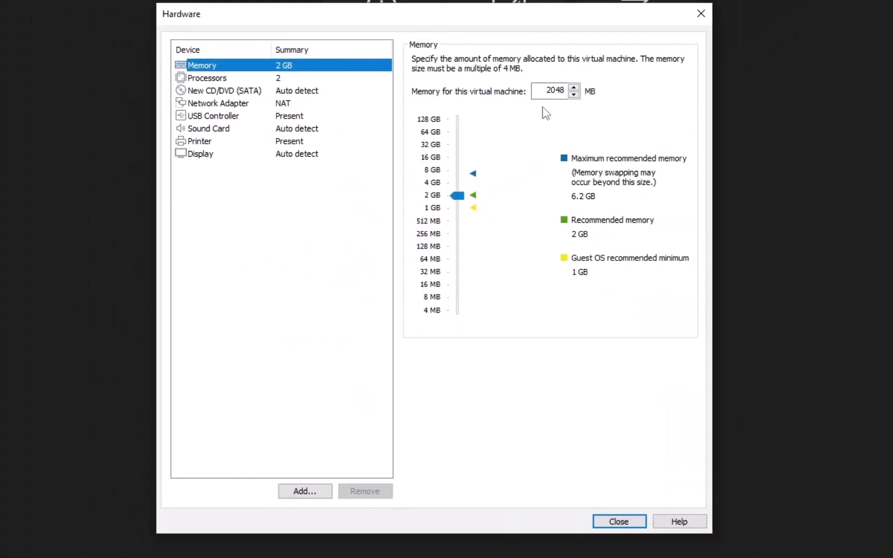
double_click(556, 92)
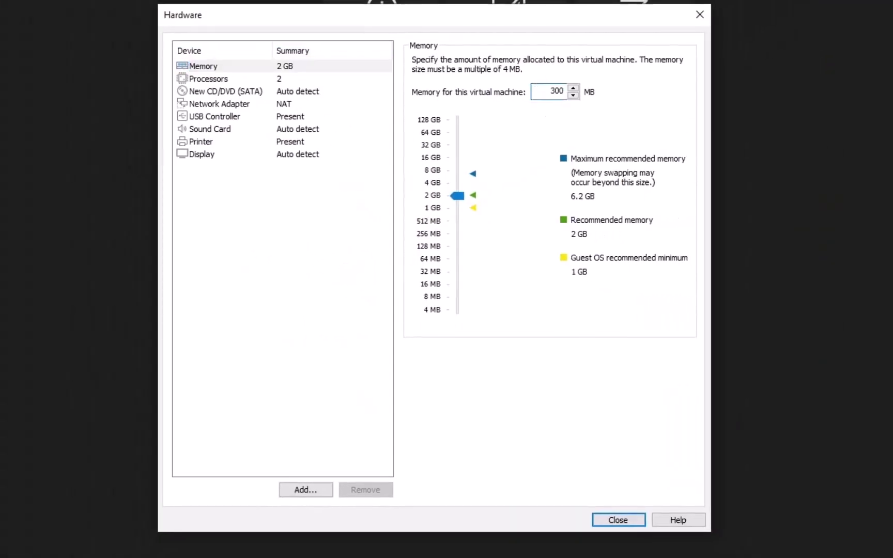
key("Return")
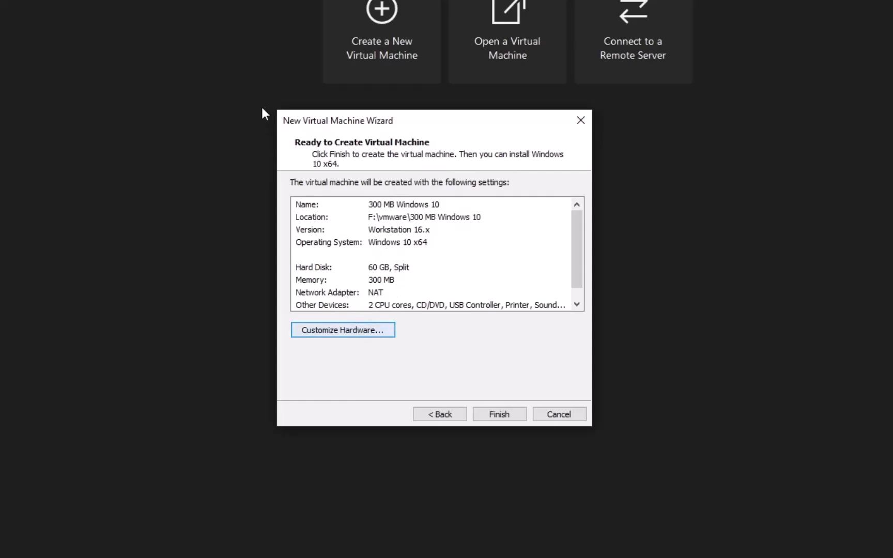
- Give the processor 4 cores with virtualized CPU performance counters and IOMMU, and finish creating the virtual machine
key("Return")
left_click(222, 81)
left_click(584, 81)
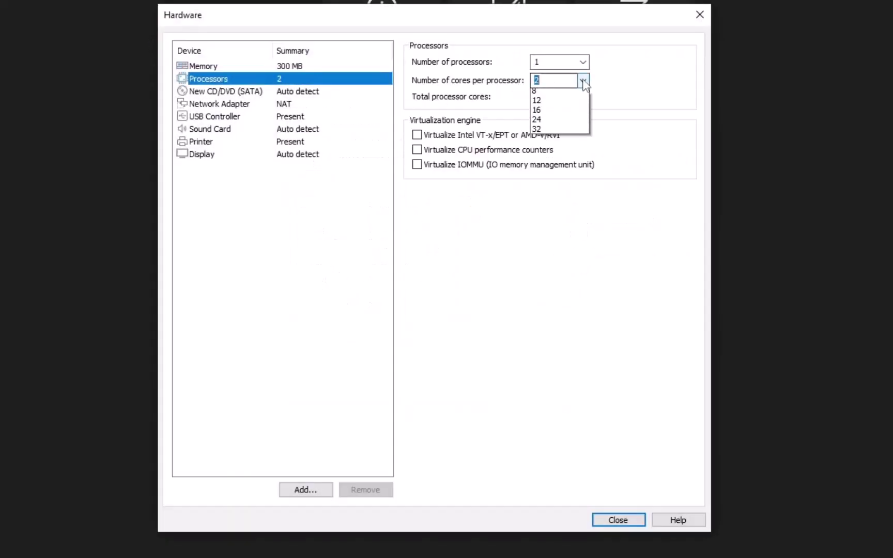
left_click(542, 111)
left_click(455, 151)
left_click(437, 165)
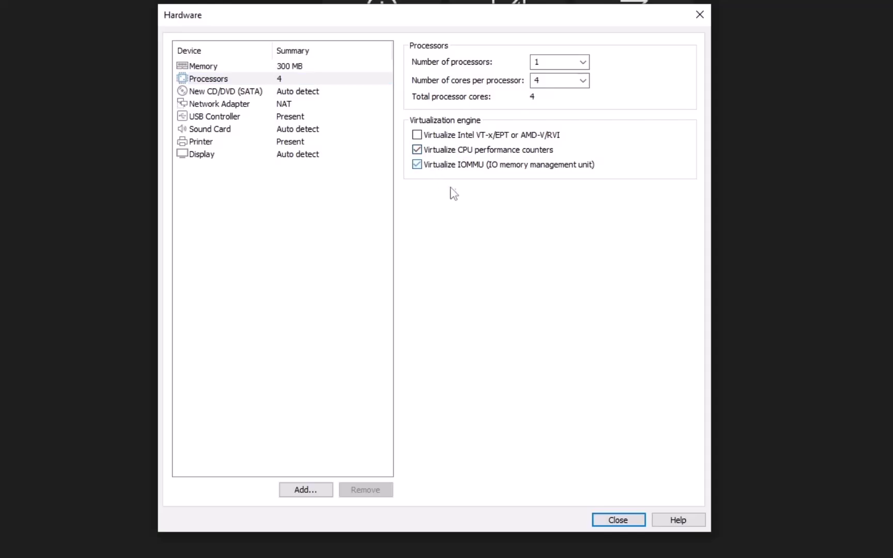
left_click(618, 520)
left_click(499, 414)
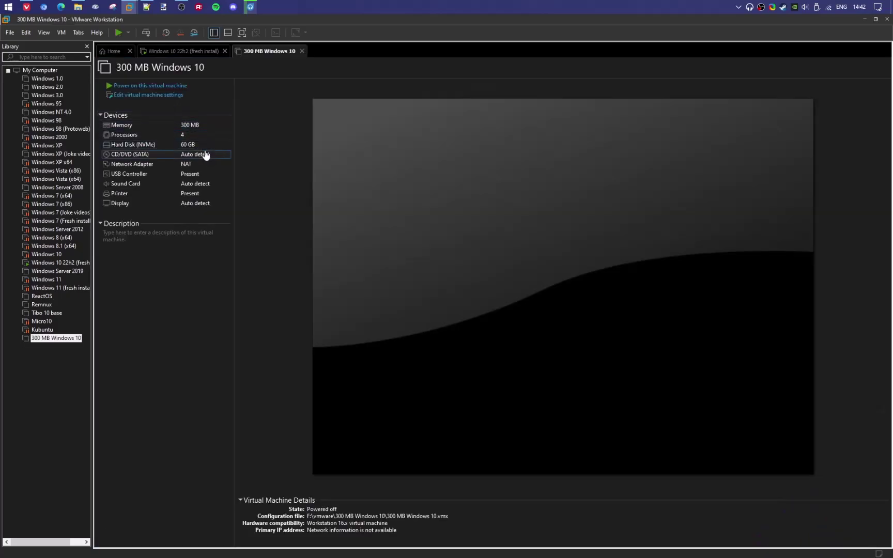
- Set the virtual machine's CD/DVD drive to use the image Win10_22H2_English_x64.iso from the Windows 10 ISO folder
double_click(129, 154)
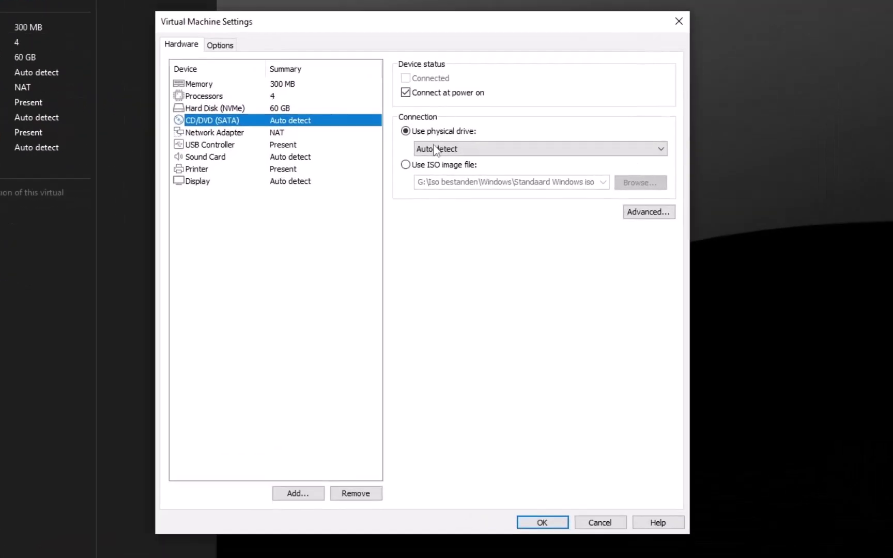
left_click(445, 163)
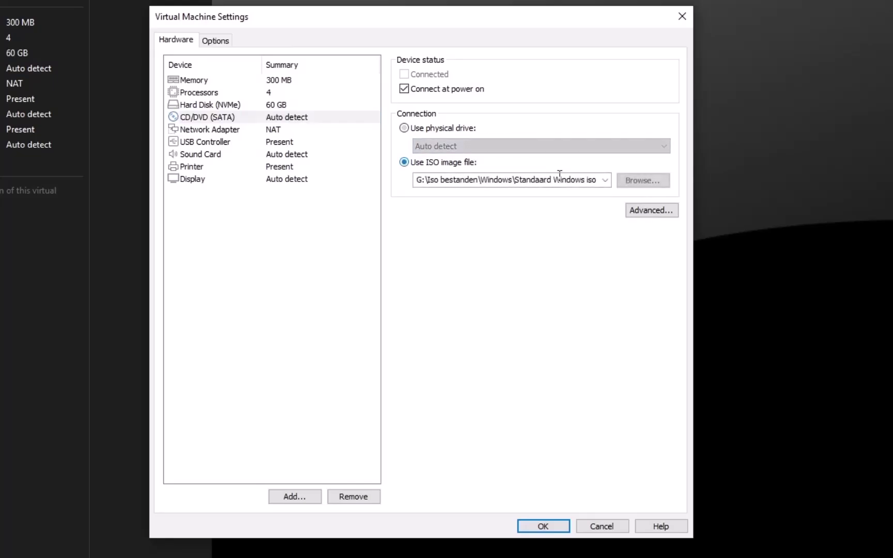
left_click(604, 182)
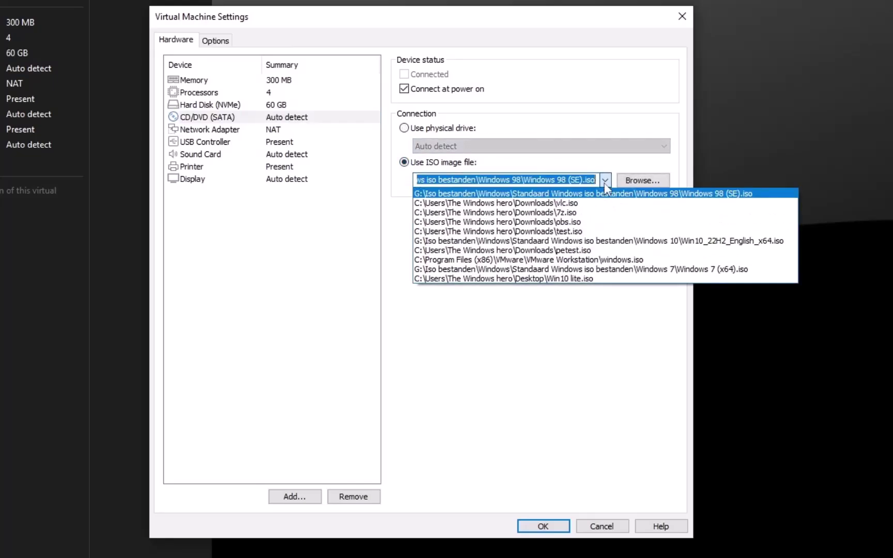
left_click(604, 182)
left_click(628, 182)
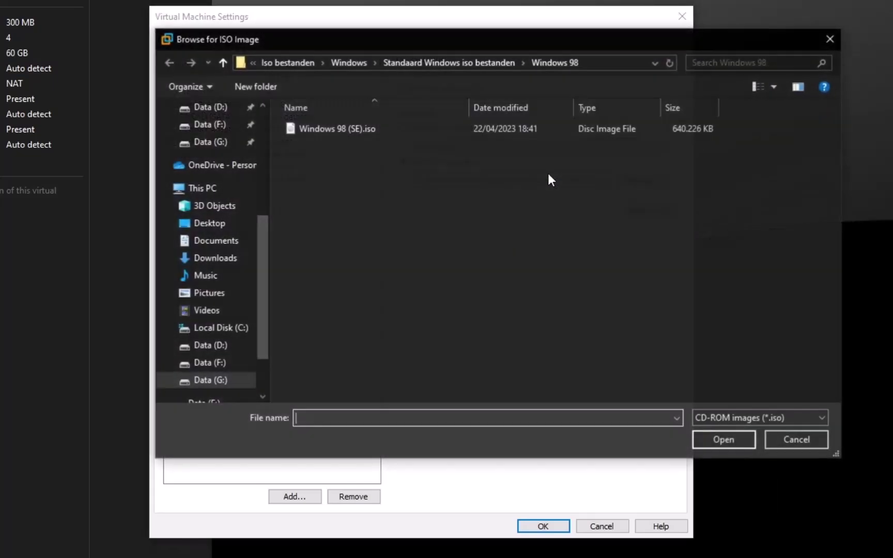
left_click(456, 63)
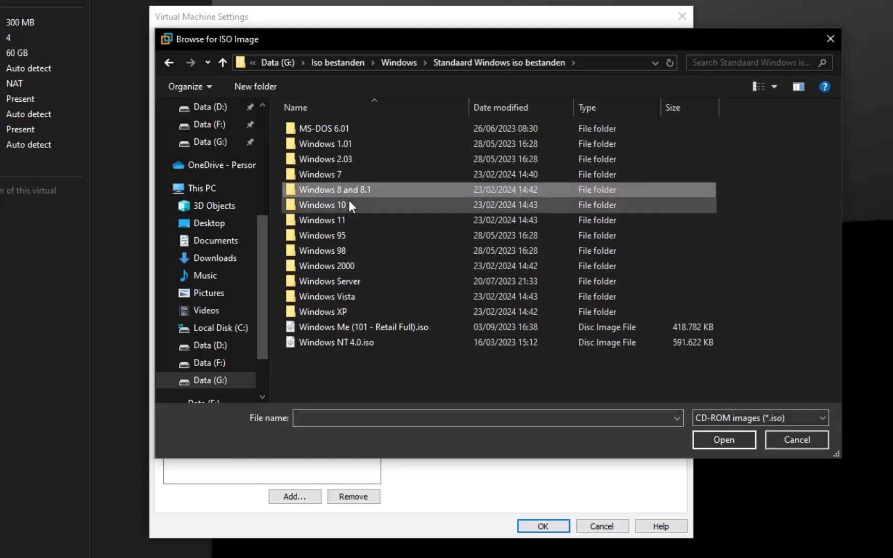
double_click(350, 205)
left_click(416, 190)
left_click(408, 175)
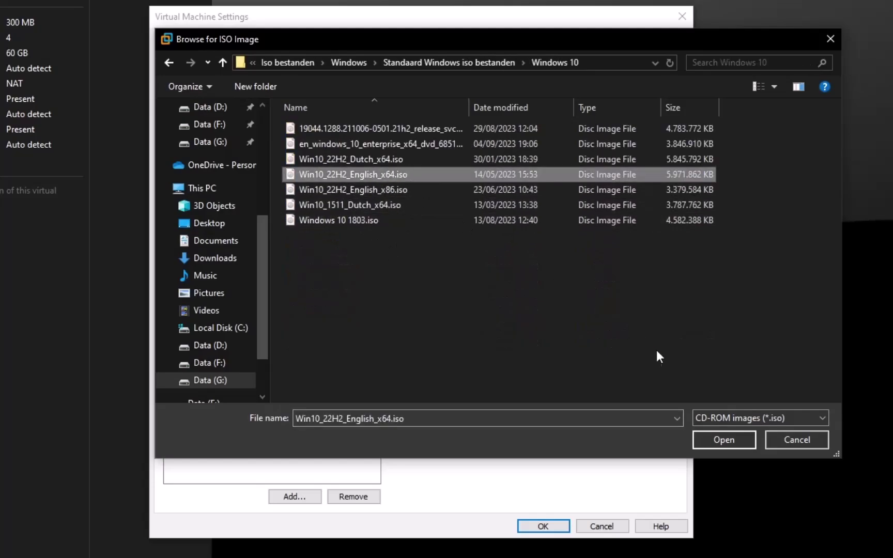
left_click(722, 440)
left_click(552, 525)
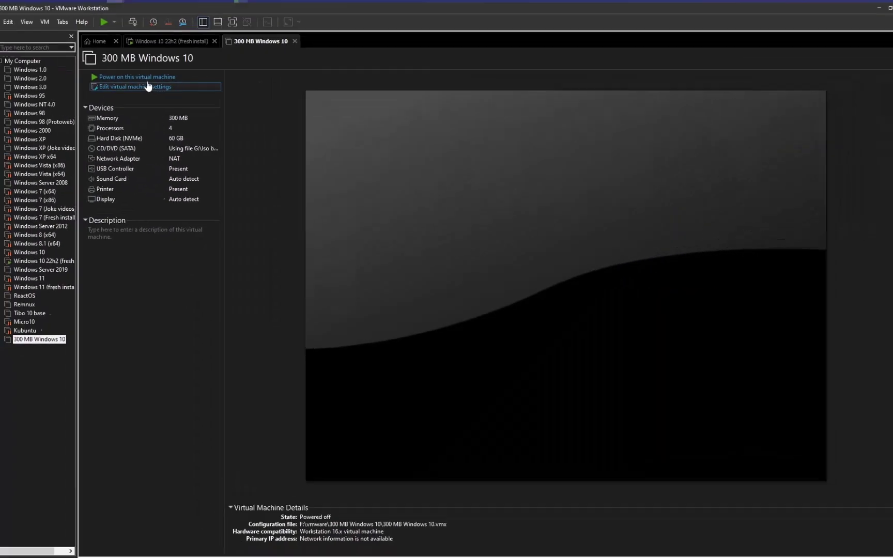
- Power on the 300 MB Windows 10 machine, boot it from the CD and start Windows Setup
left_click(161, 87)
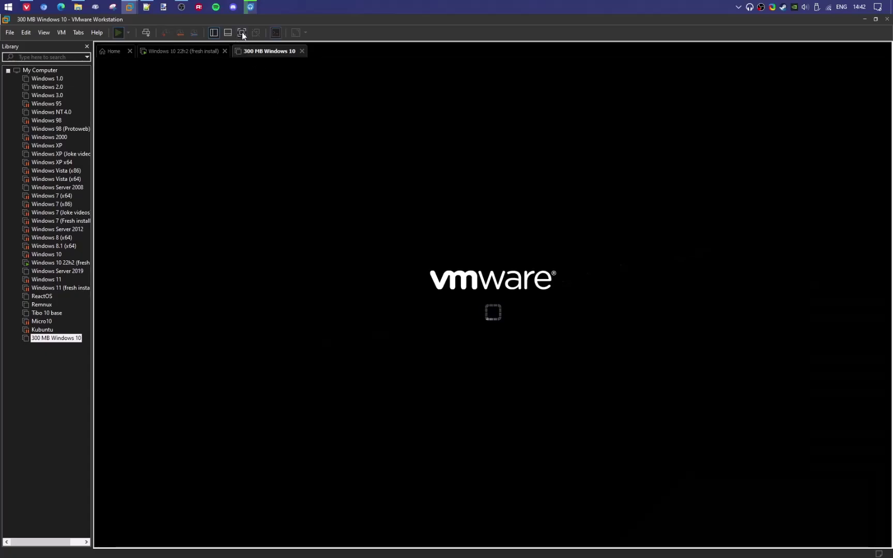
left_click(41, 32)
mouse_move(78, 113)
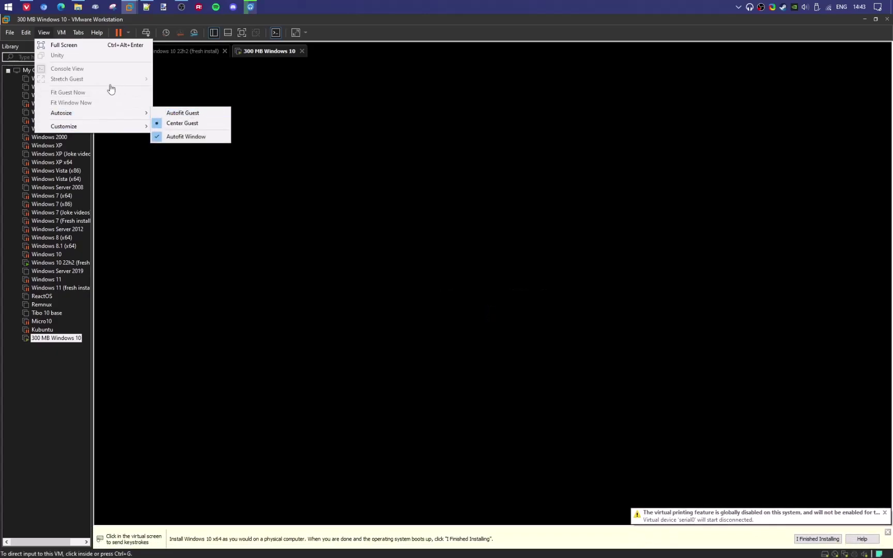
left_click(171, 103)
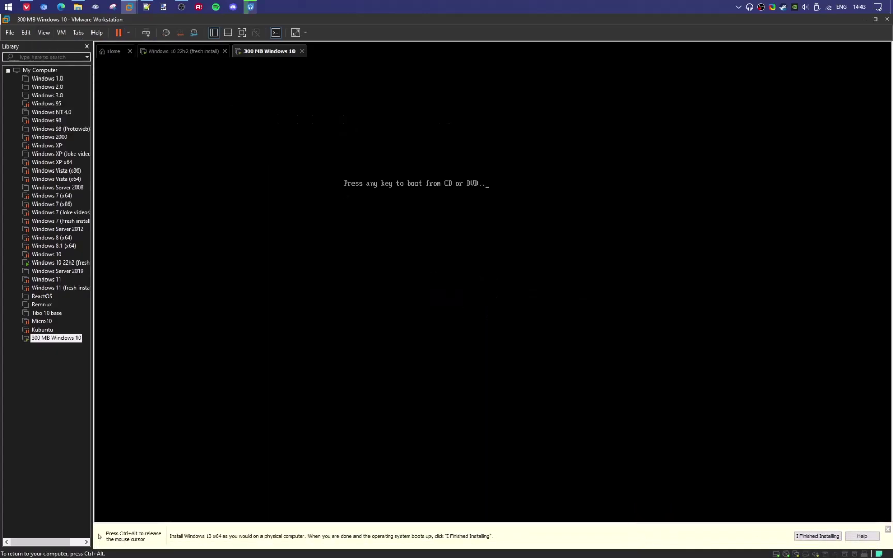
key("Return")
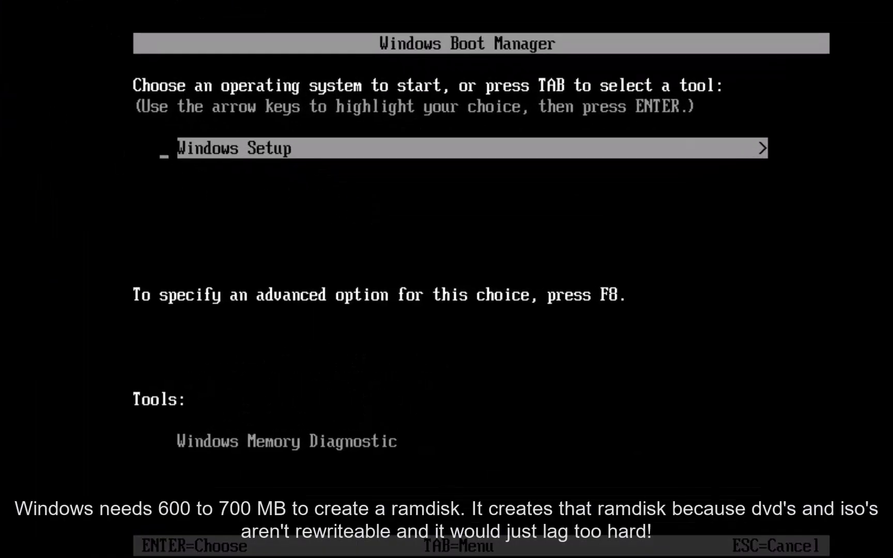
key("Return")
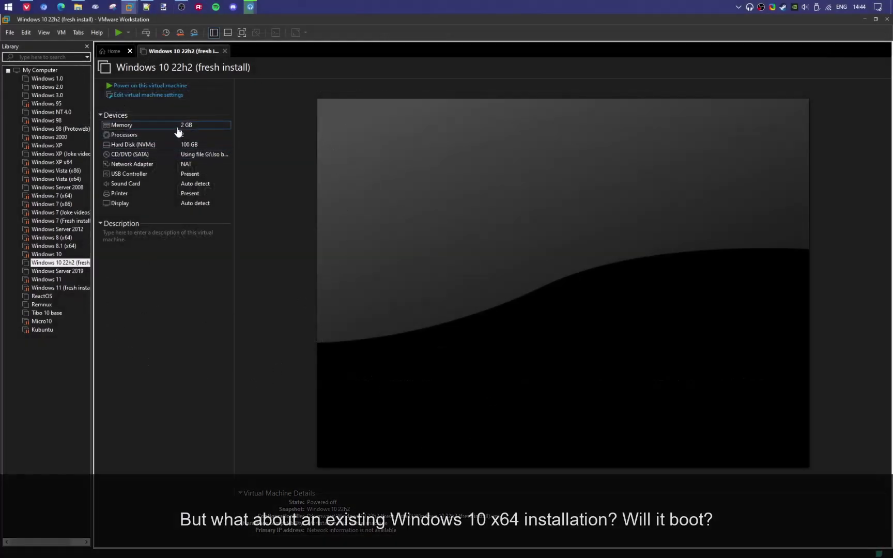
- Set the memory of the Windows 10 22h2 (fresh install) machine to 300 MB and power it on
key("ctrl+d")
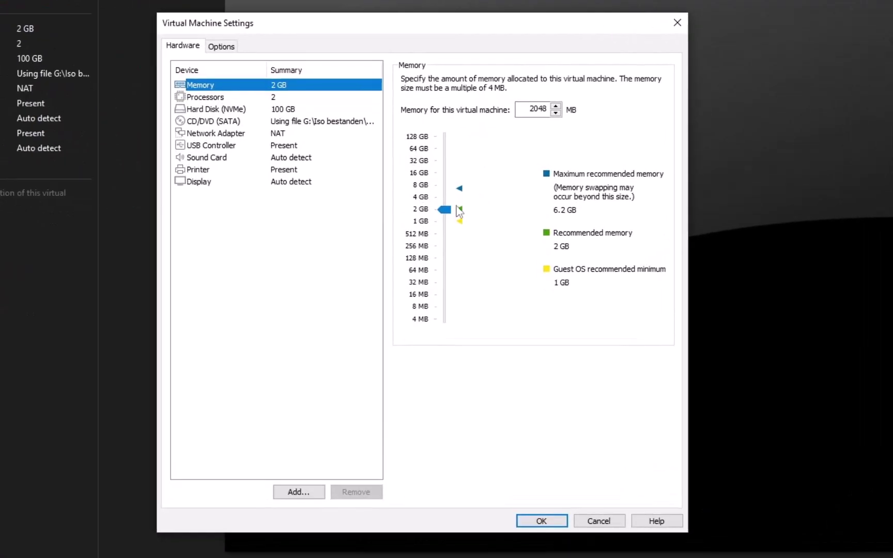
left_click(538, 109)
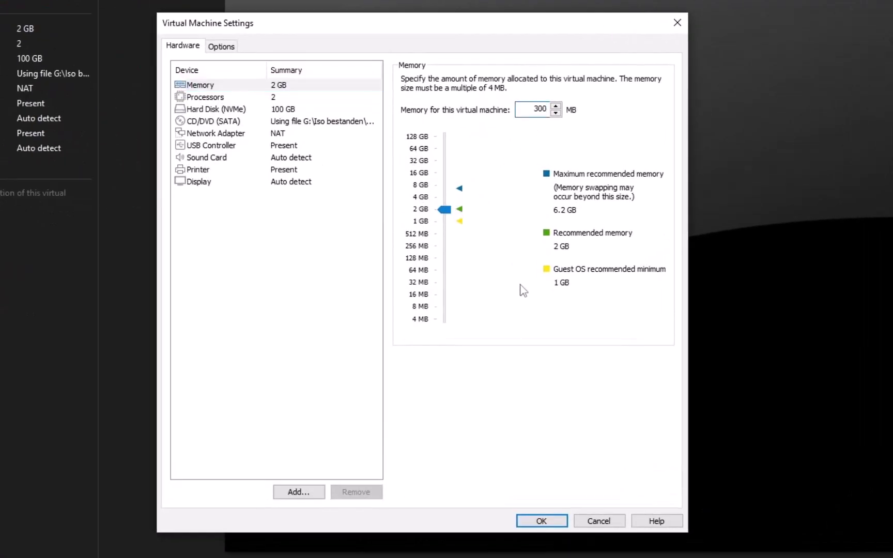
key("Return")
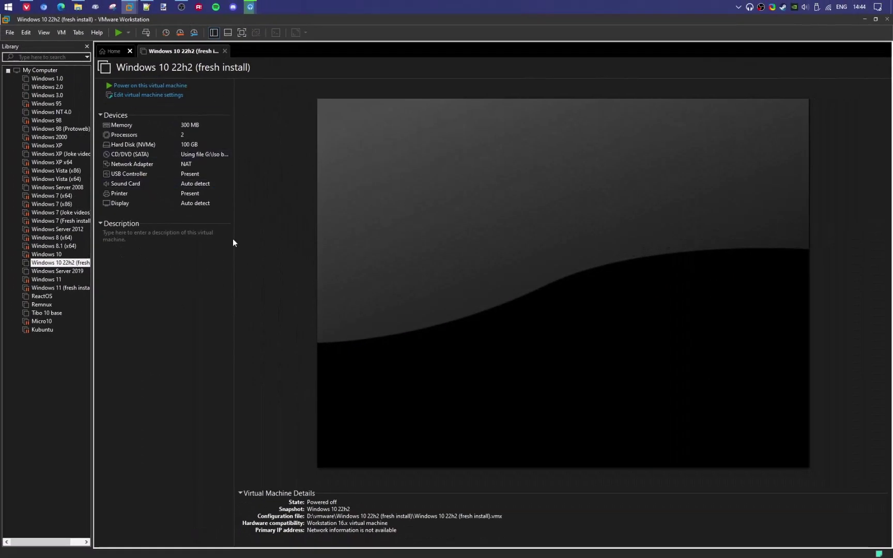
left_click(130, 86)
left_click(246, 32)
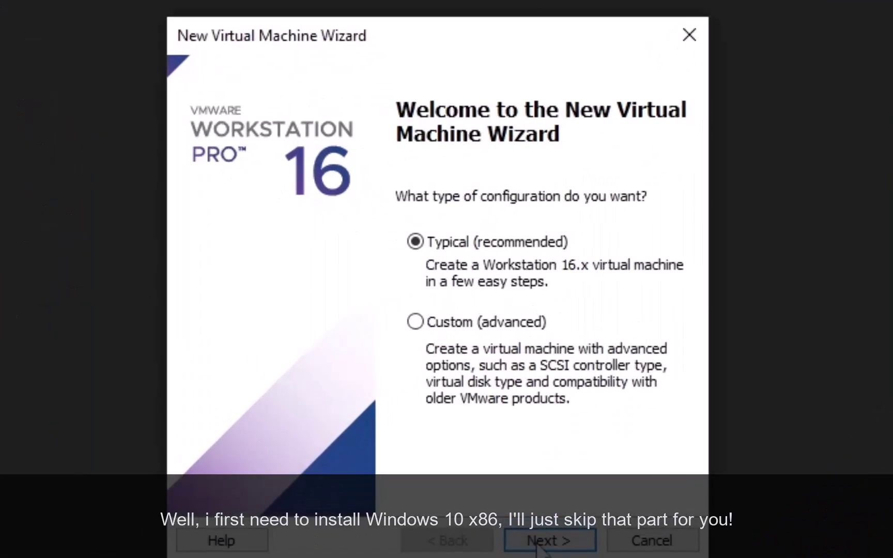
- Choose a typical configuration for a new virtual machine and install it from the image Win10_22H2_English_x86.iso
key("Return")
left_click(277, 306)
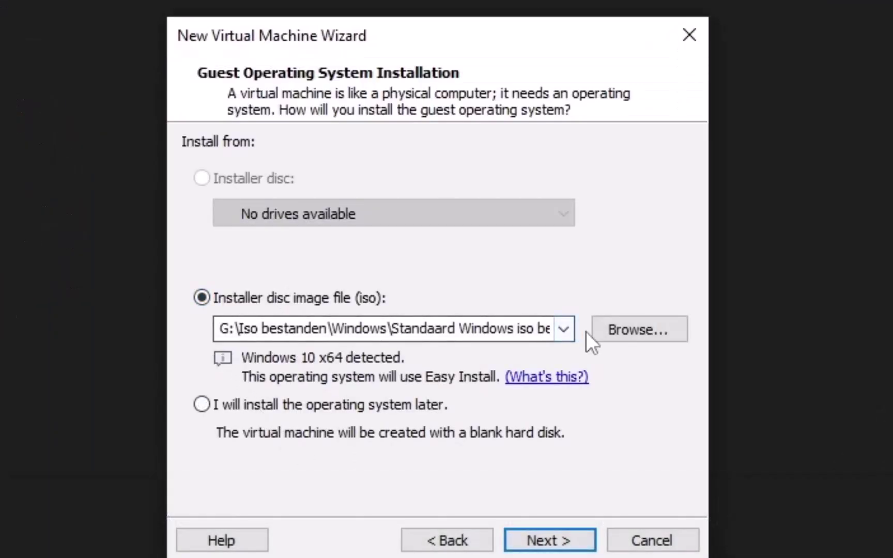
left_click(599, 334)
left_click(290, 205)
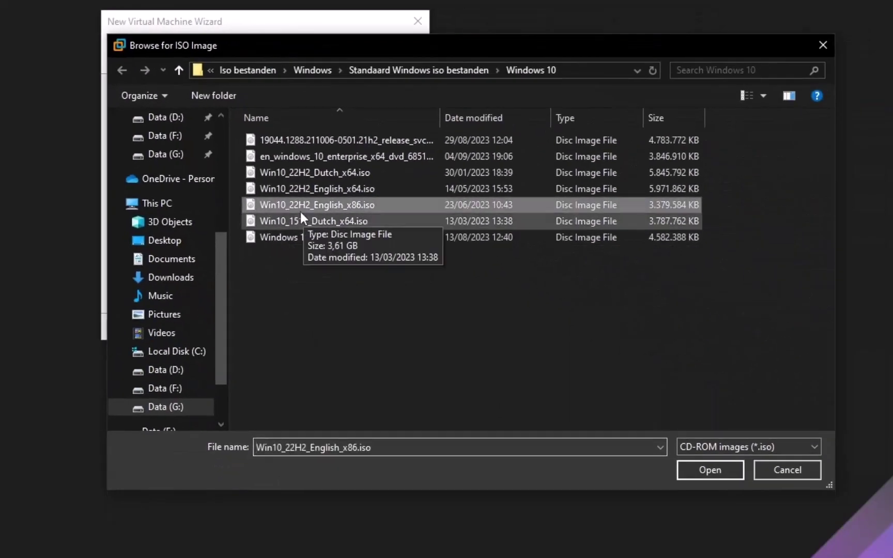
left_click(715, 471)
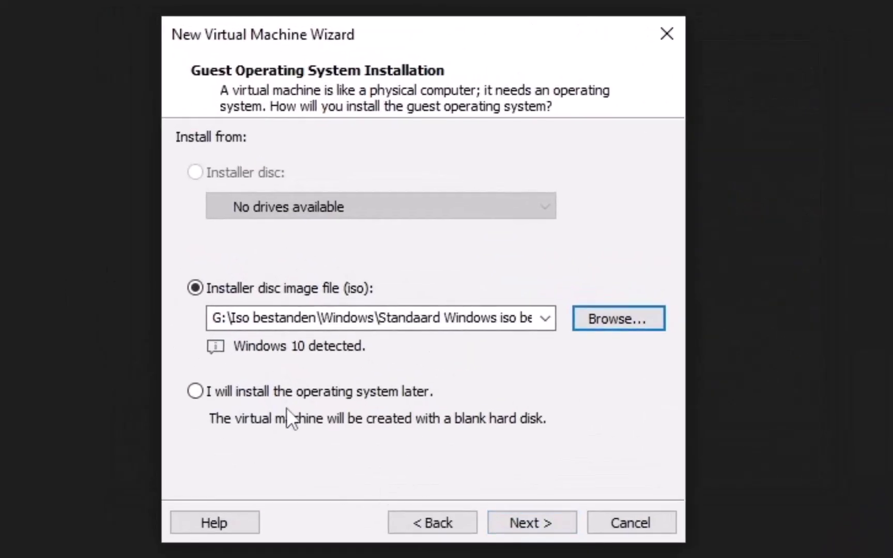
left_click(277, 396)
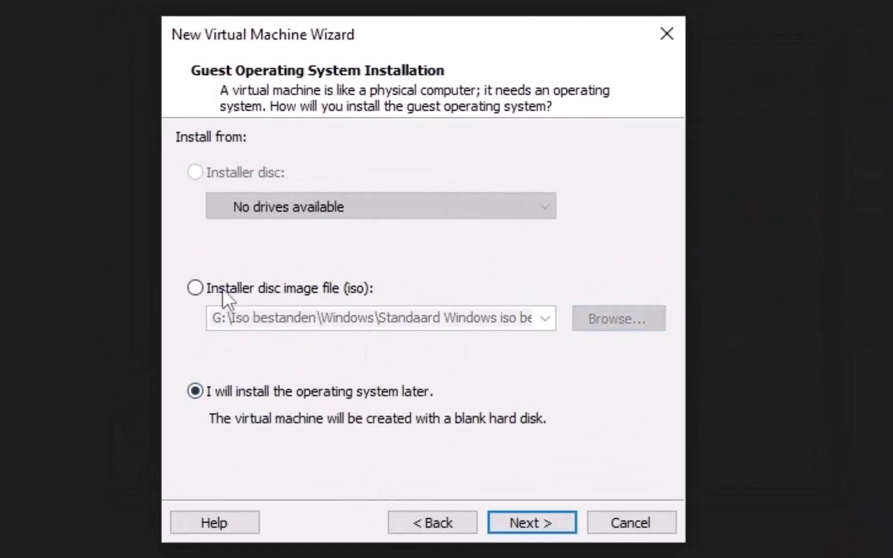
left_click(223, 289)
left_click(517, 519)
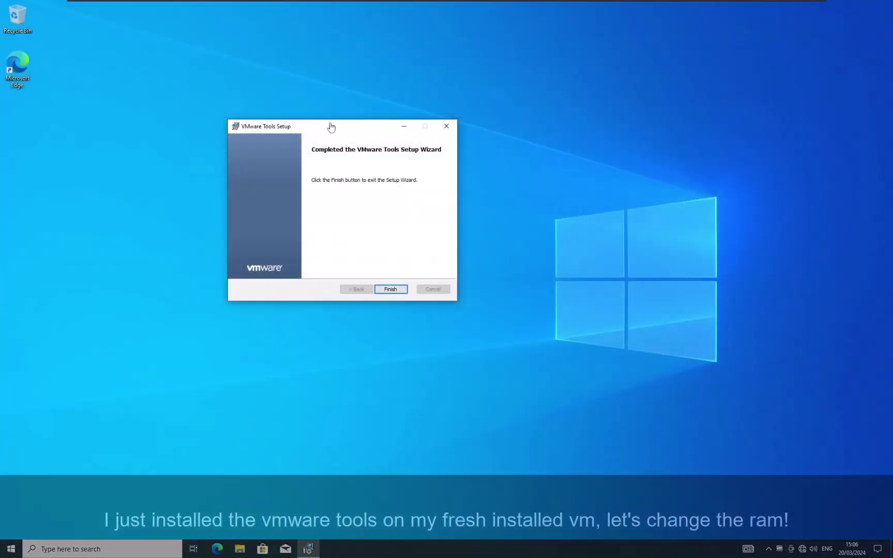
- Finish the VMware Tools setup without restarting and shut down the guest Windows
left_click_drag(331, 126, 444, 137)
left_click(503, 296)
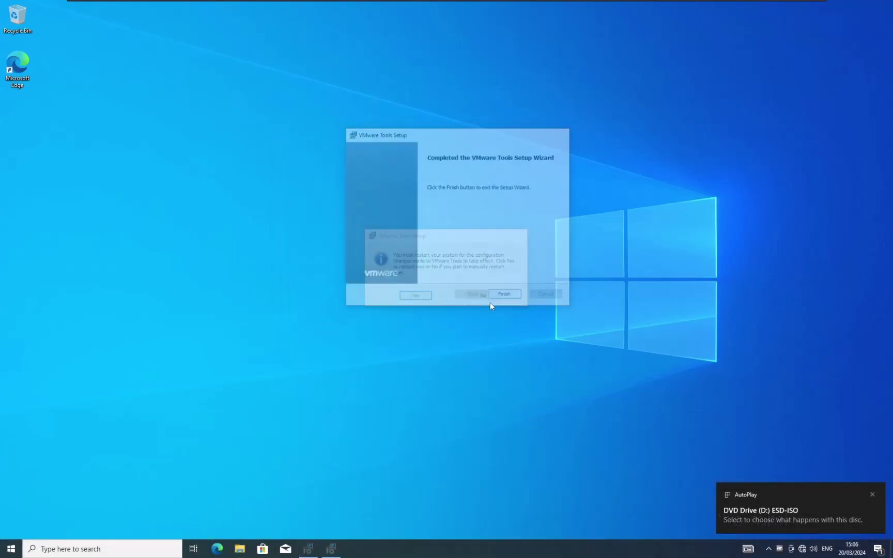
left_click(497, 297)
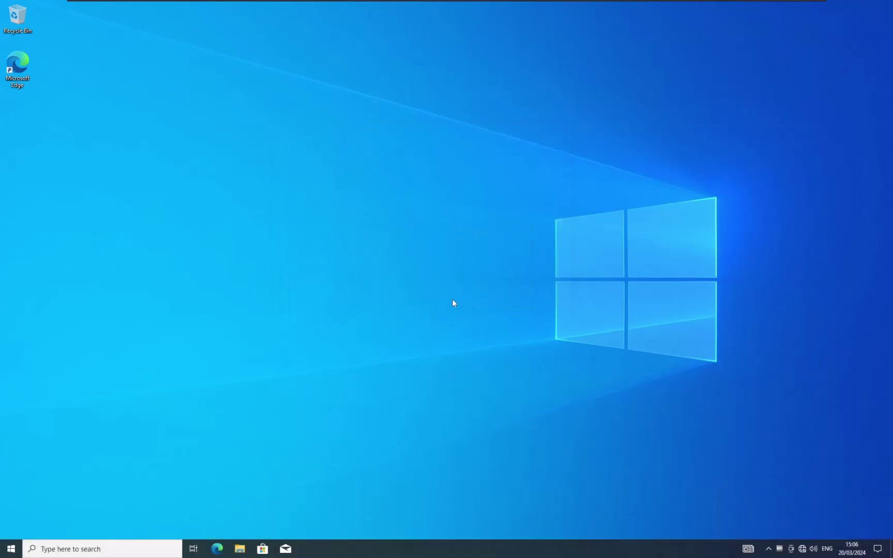
left_click(10, 549)
left_click(11, 528)
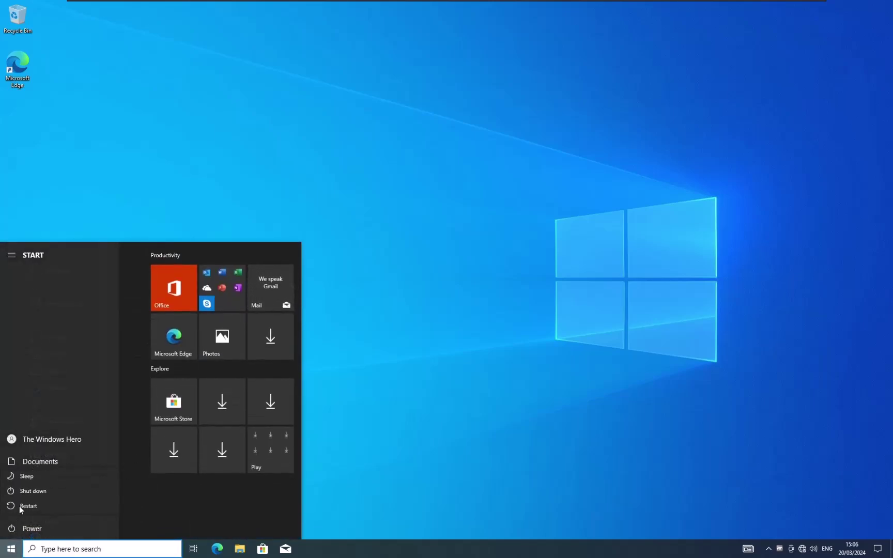
left_click(29, 492)
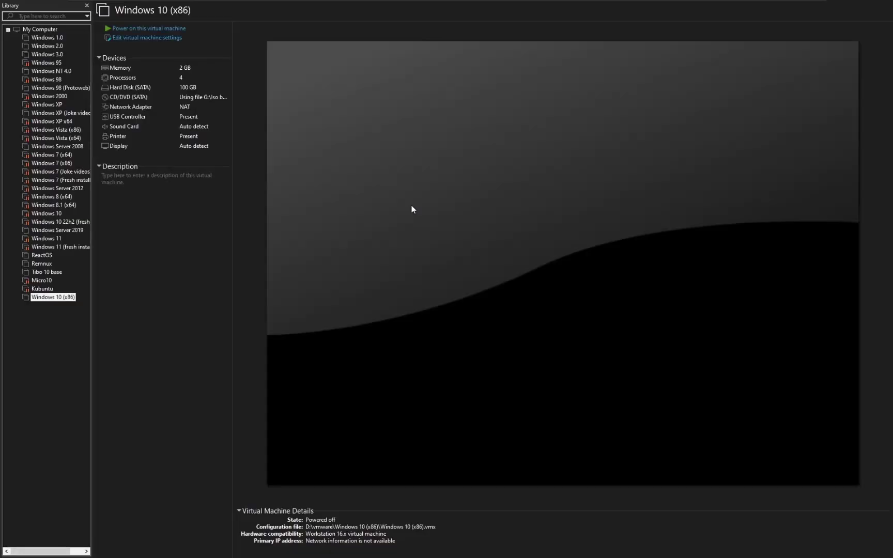
- Set the memory of the Windows 10 (x86) machine to 300 MB and power it on
left_click(175, 68)
double_click(175, 68)
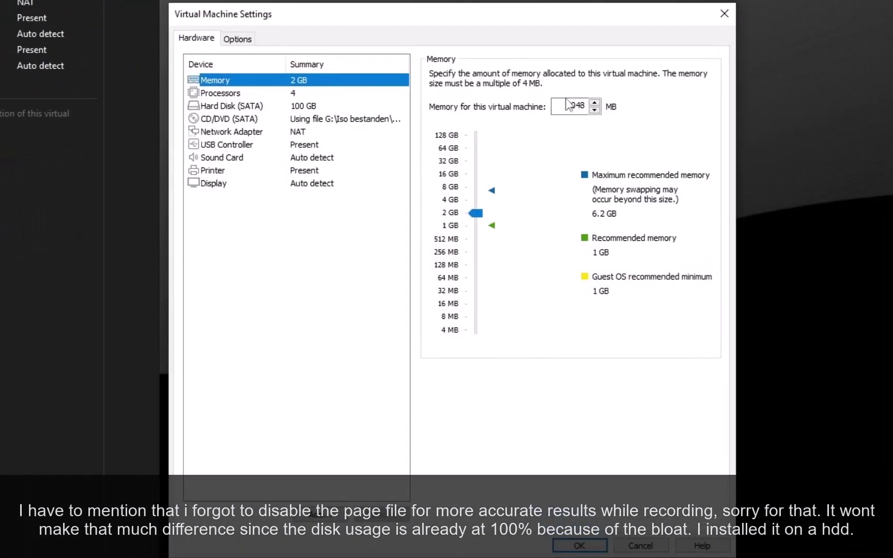
left_click(520, 170)
double_click(573, 105)
type("300")
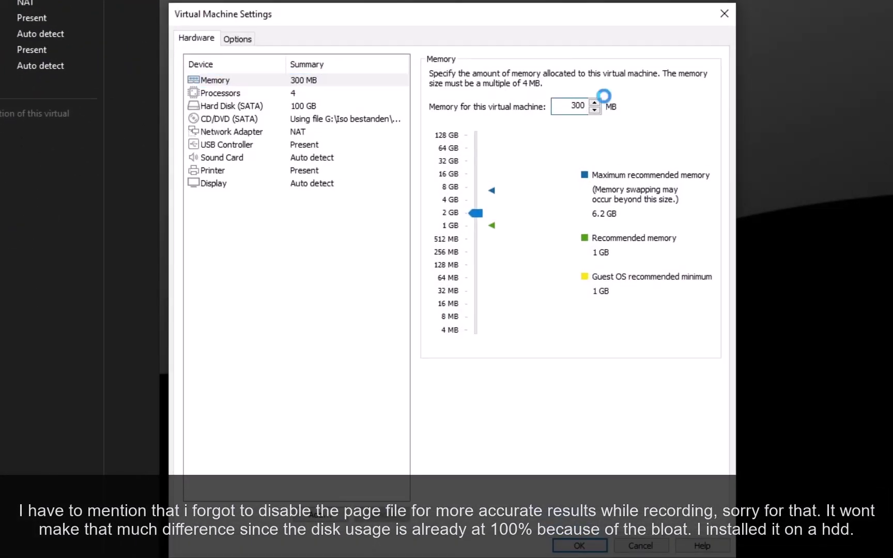
key("Return")
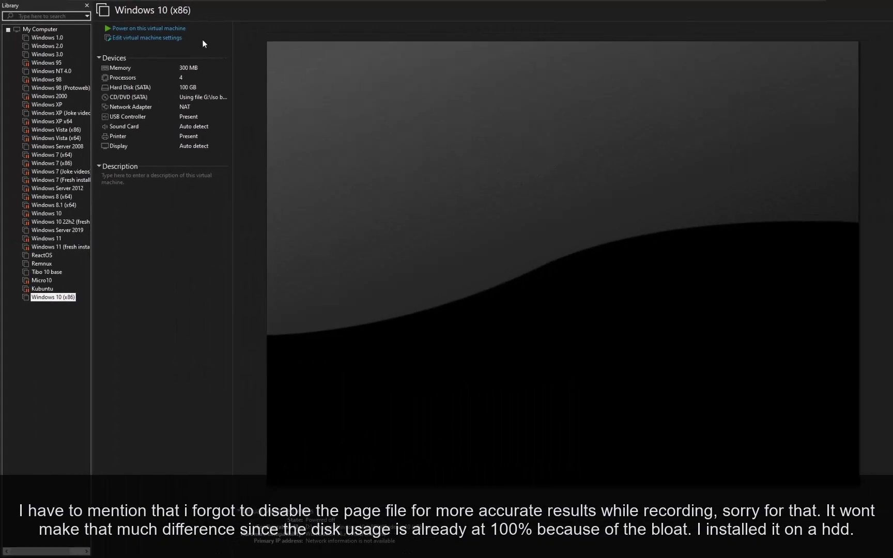
left_click(155, 28)
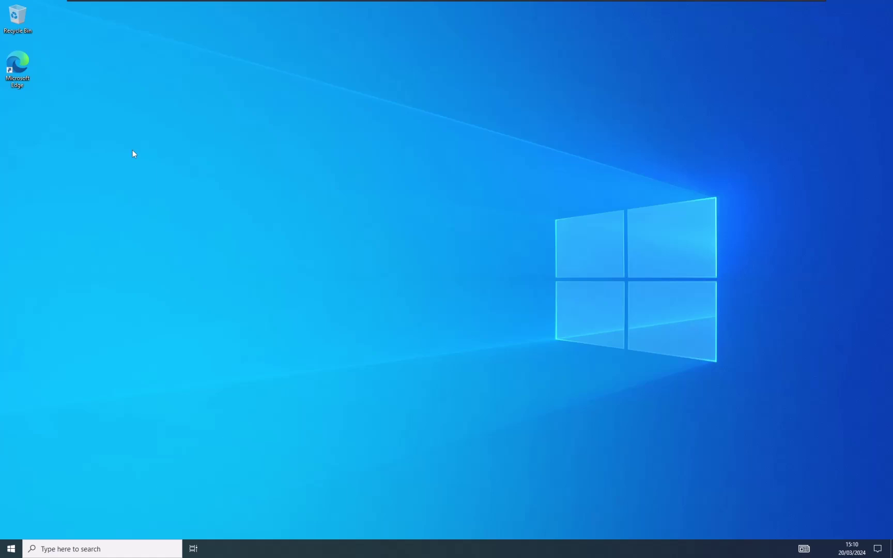
- Open Task Manager in the guest, sort the processes by disk usage, and examine the CPU and memory performance before returning to the processes
key("ctrl+shift+Escape")
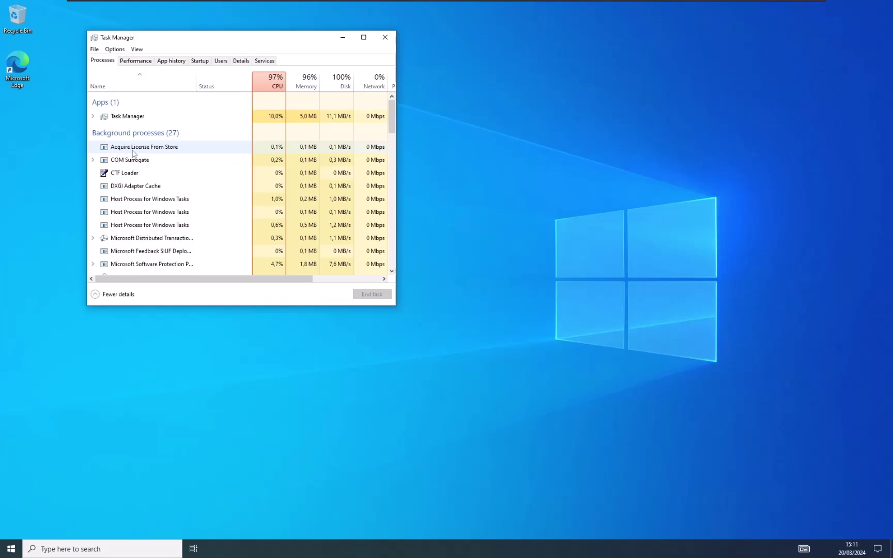
left_click(331, 84)
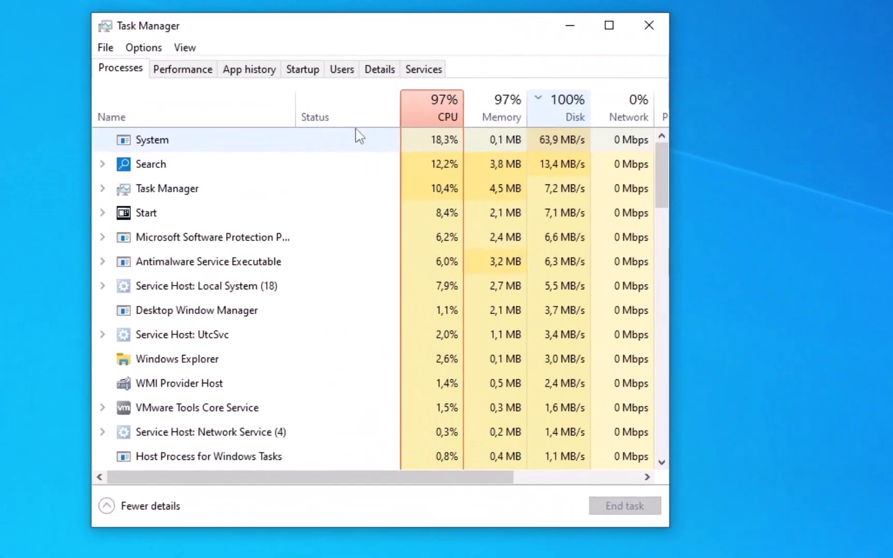
left_click(360, 137)
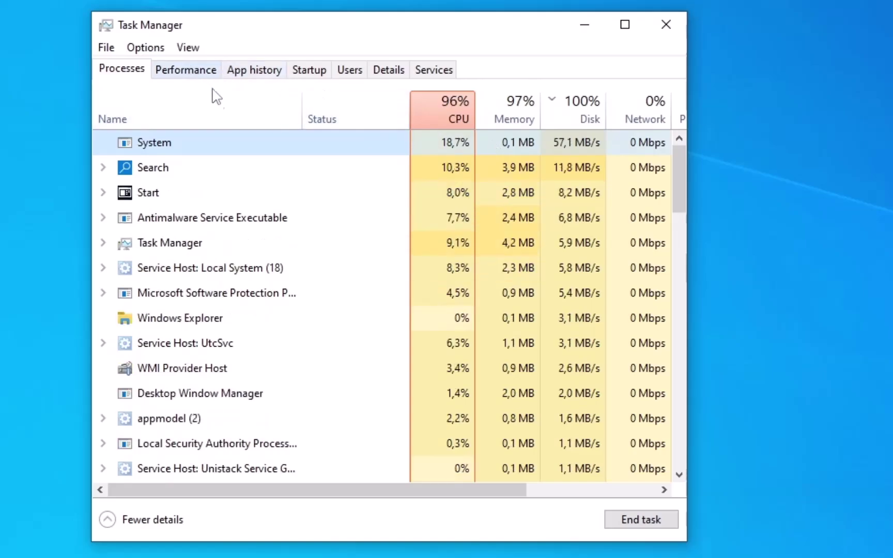
left_click(209, 76)
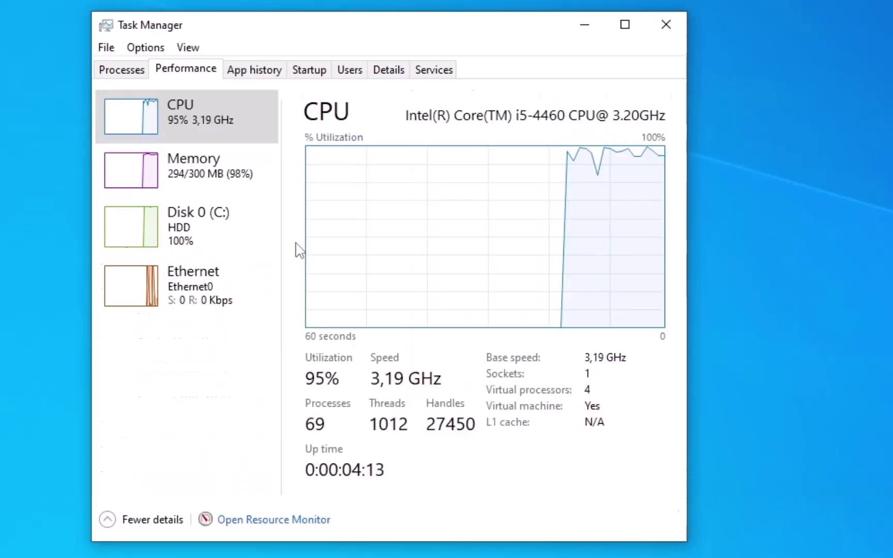
left_click(230, 186)
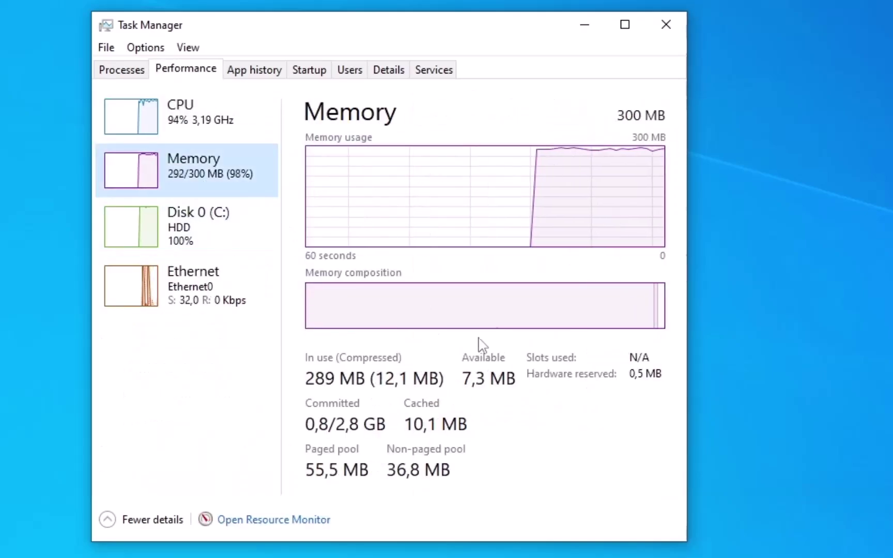
left_click(124, 70)
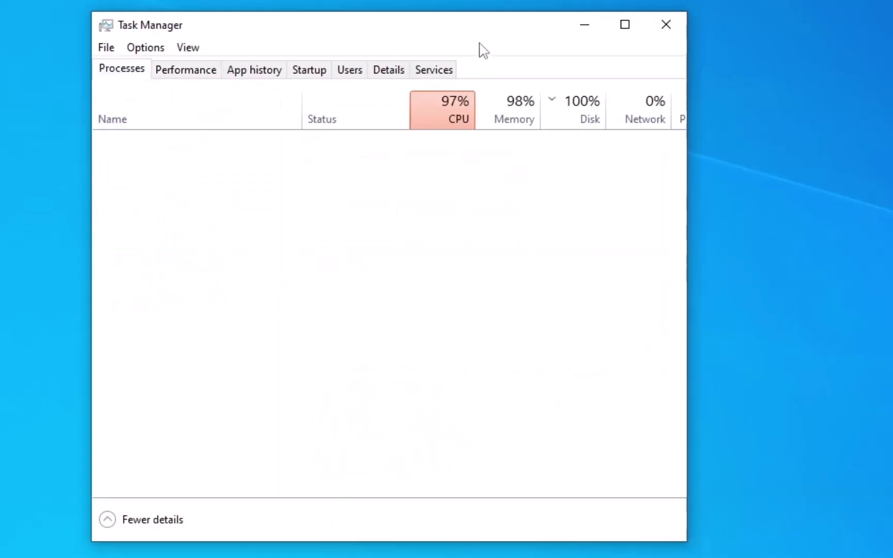
- Sort the processes by CPU usage and by name, and examine the disk and memory performance
left_click(449, 95)
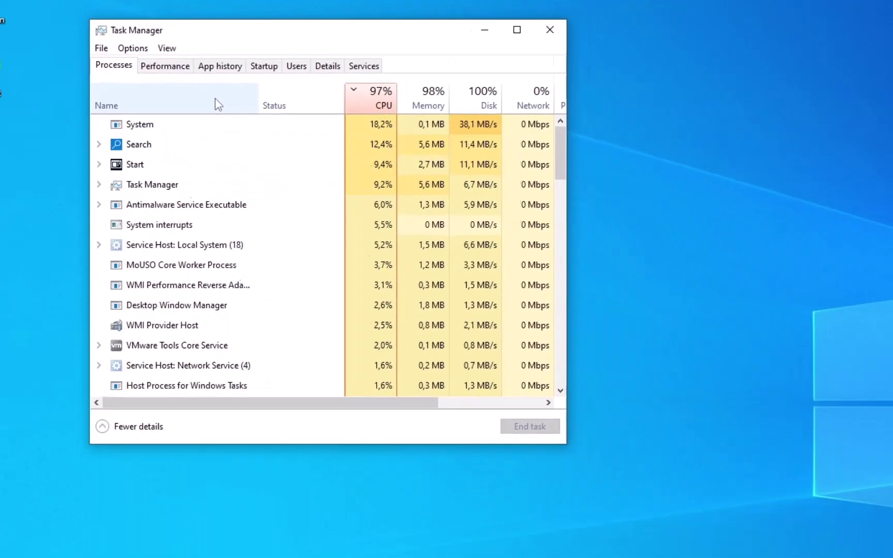
left_click(221, 105)
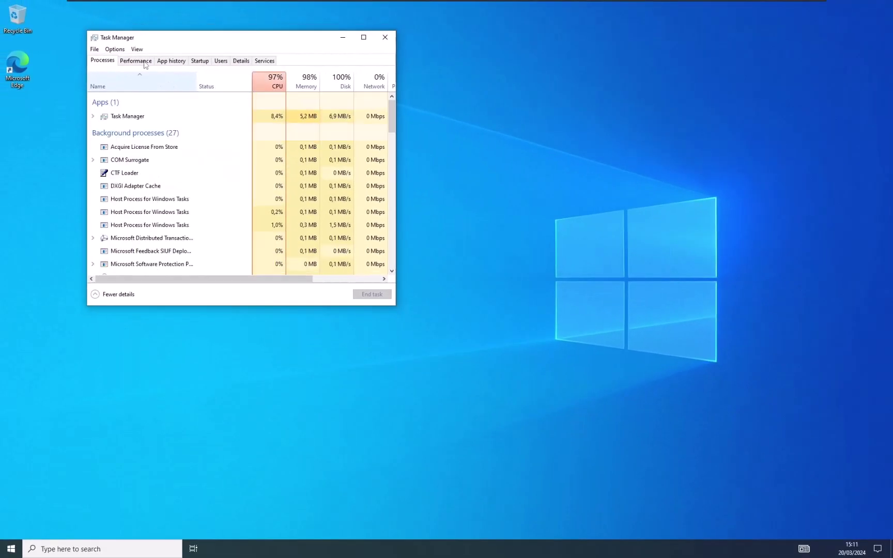
left_click(144, 62)
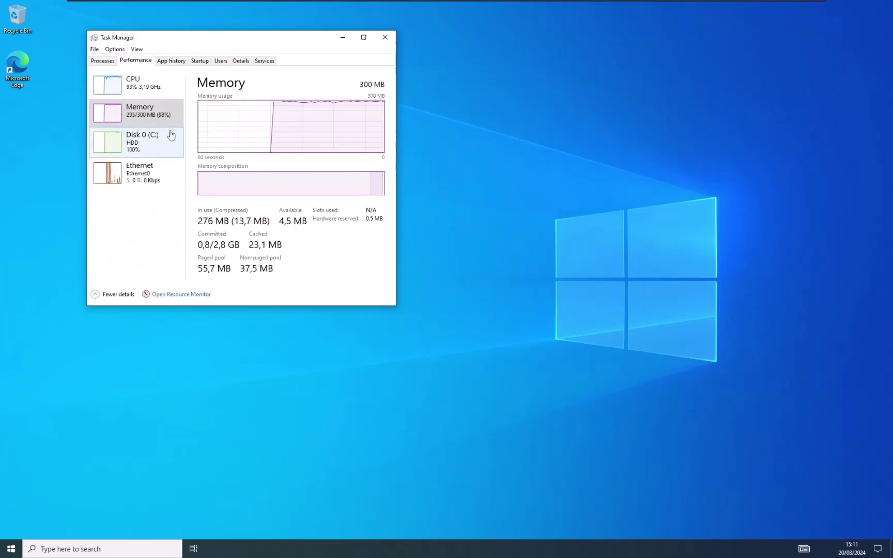
left_click(169, 137)
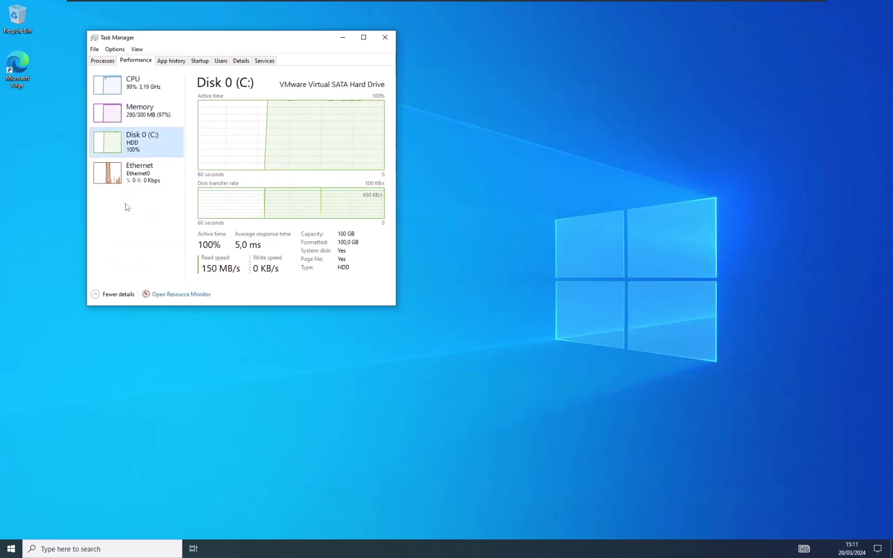
left_click(135, 113)
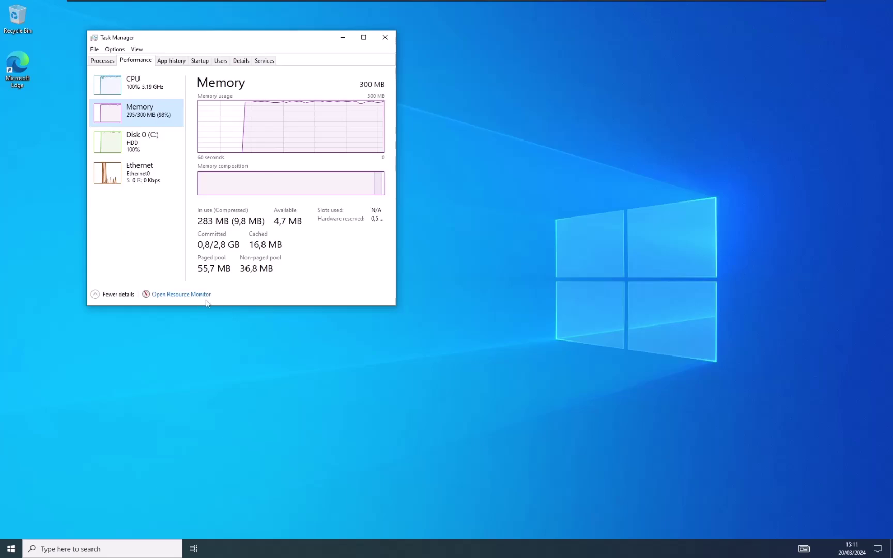
- Move Task Manager towards the middle of the desktop with its process list shown, and minimize it
left_click_drag(244, 40, 657, 98)
left_click(511, 118)
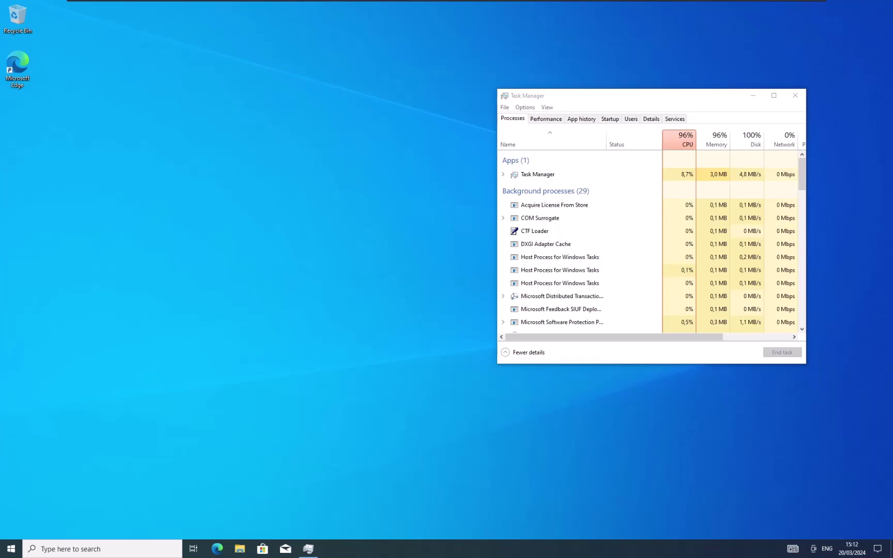
left_click_drag(707, 99, 604, 113)
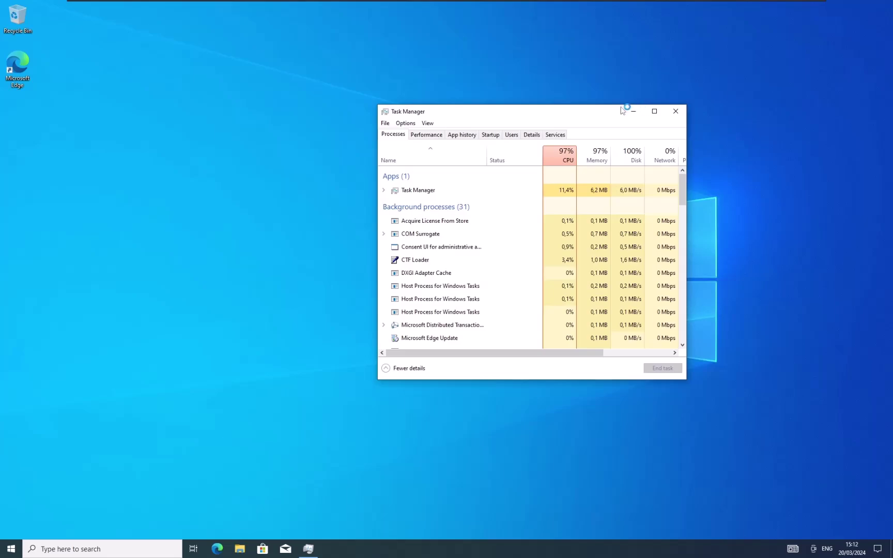
left_click(625, 111)
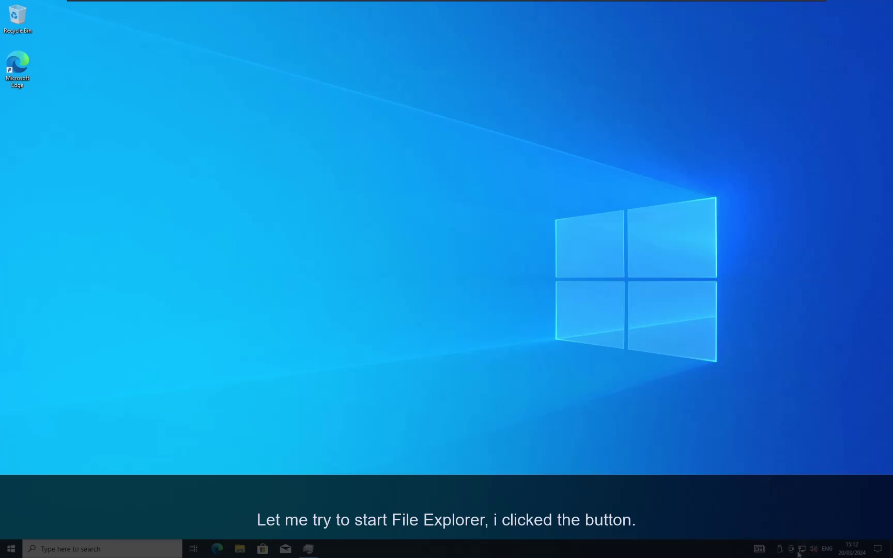
- Restore Task Manager, examine the processes sorted by CPU usage, check the open windows, and sort the processes by name again
left_click(310, 550)
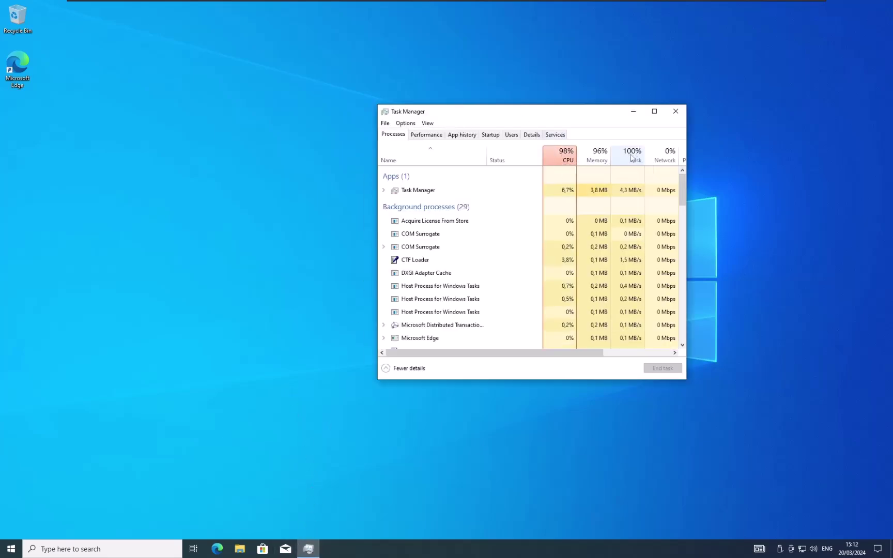
left_click(565, 160)
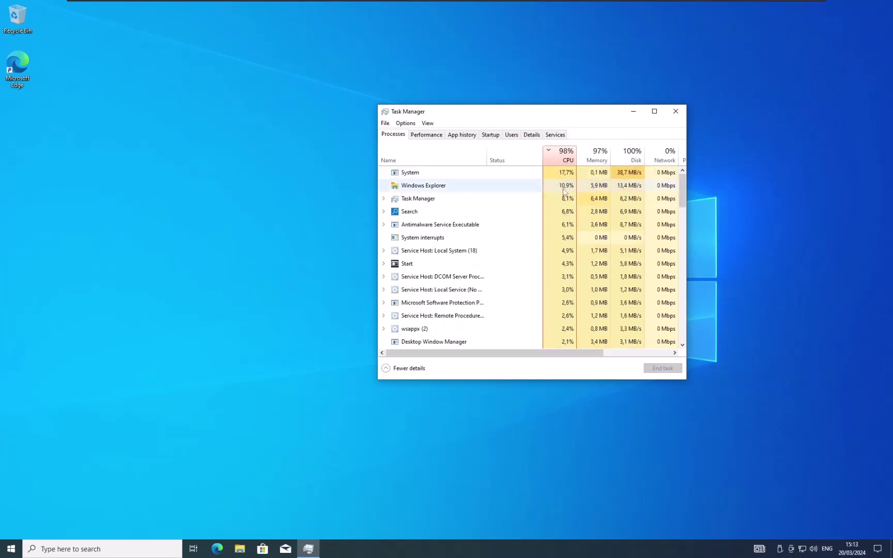
key("alt+Tab")
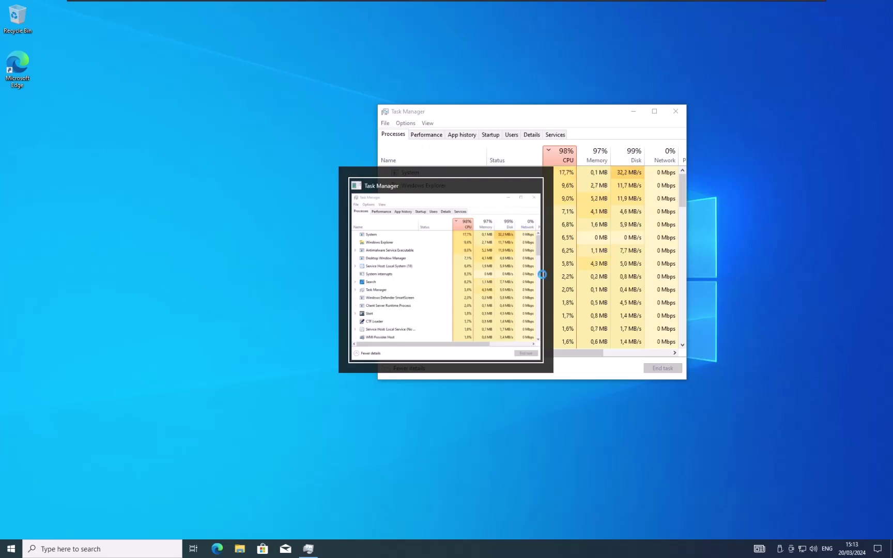
left_click(427, 157)
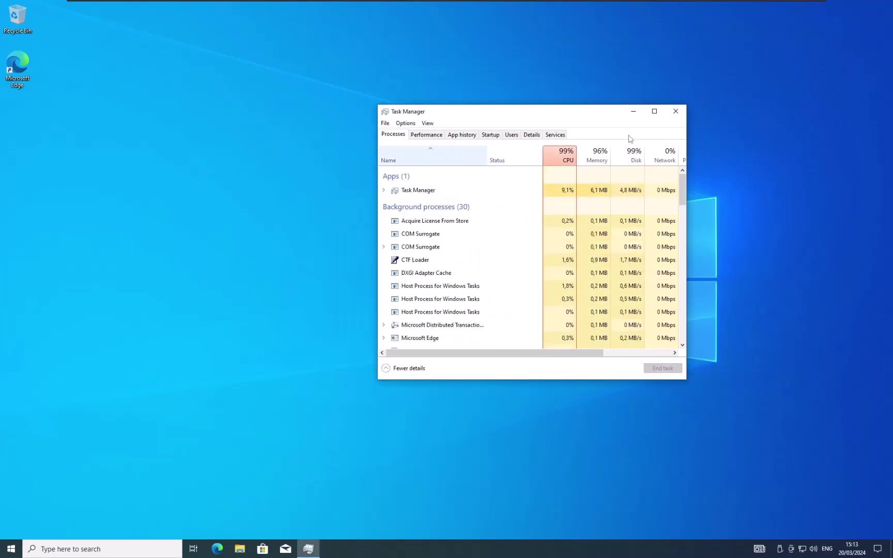
- Move Task Manager aside, return from its memory performance to the processes, and try to start File Explorer
left_click_drag(549, 112, 623, 105)
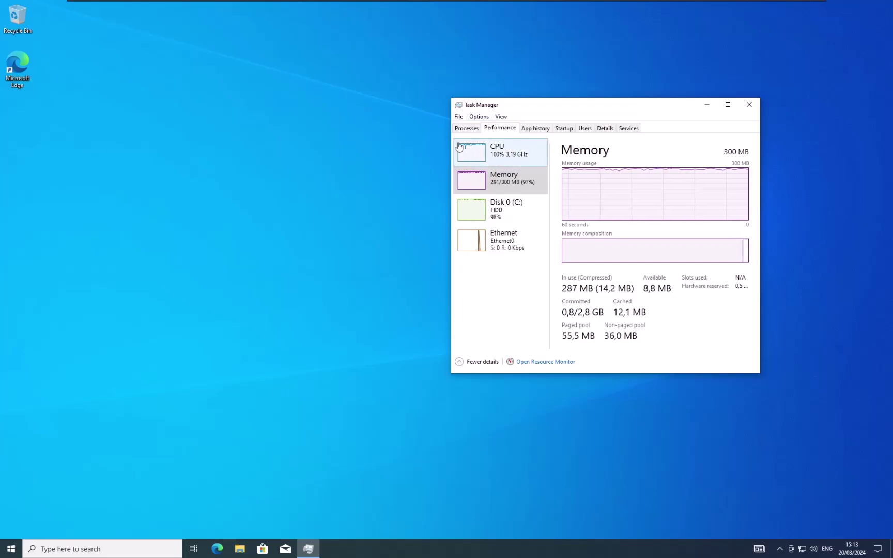
left_click(466, 129)
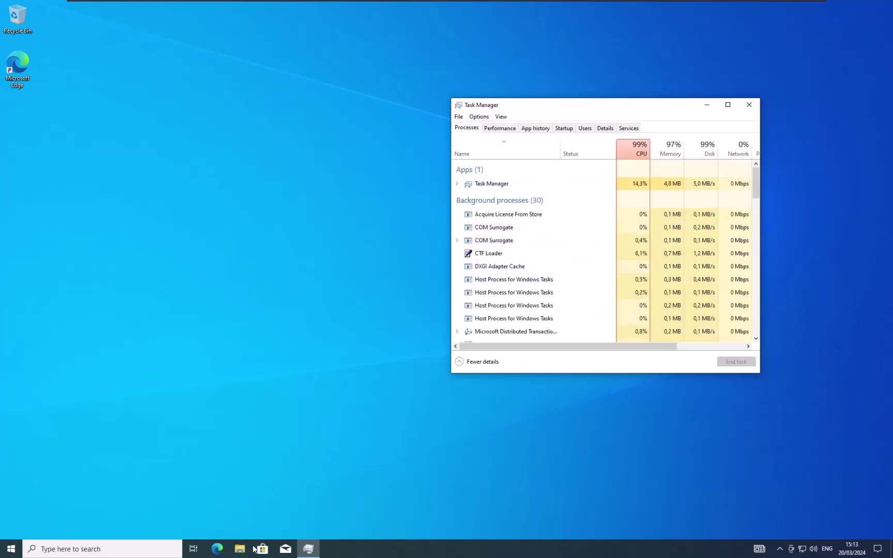
left_click(239, 549)
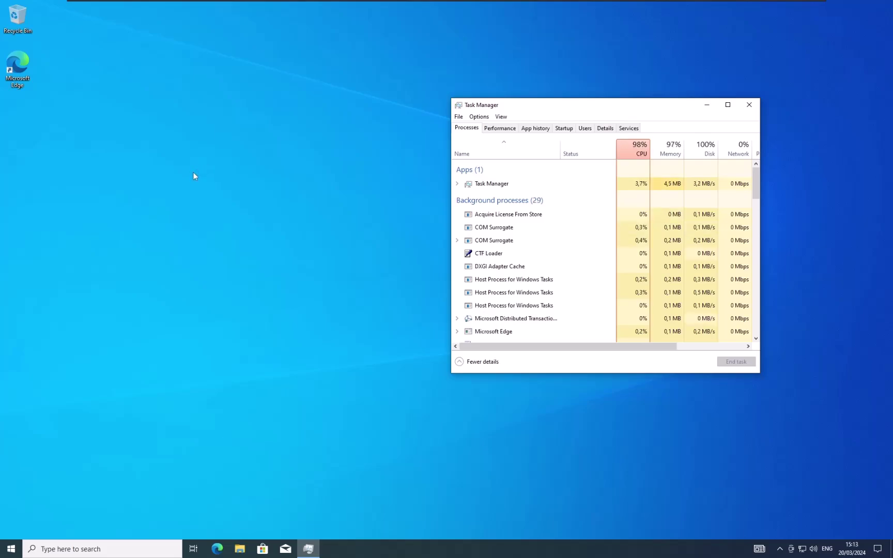
- Reduce Task Manager's performance view to the compact resource summary and place it in the upper-right corner of the desktop
left_click(495, 129)
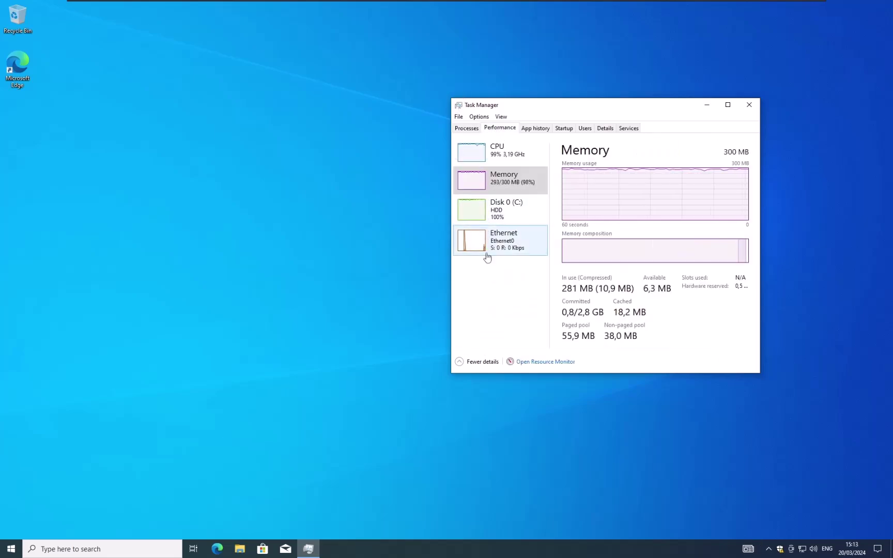
double_click(482, 273)
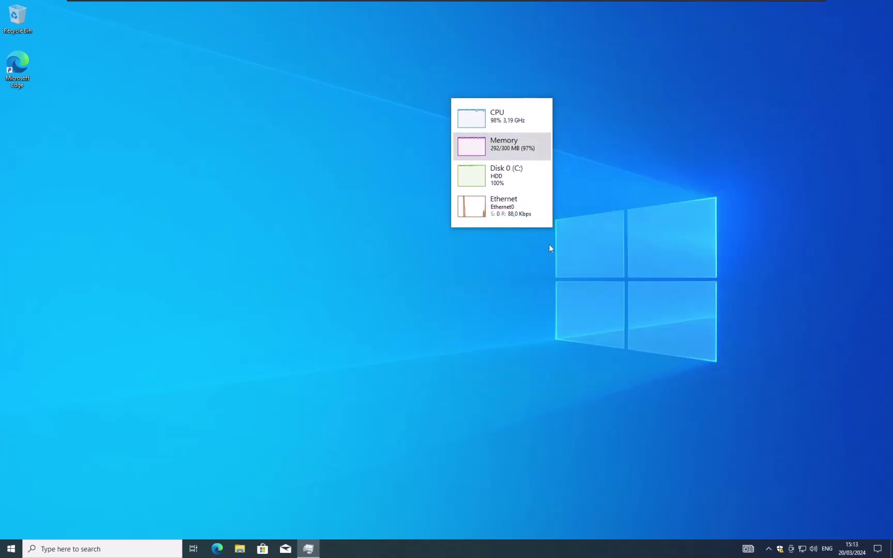
left_click_drag(555, 227, 556, 235)
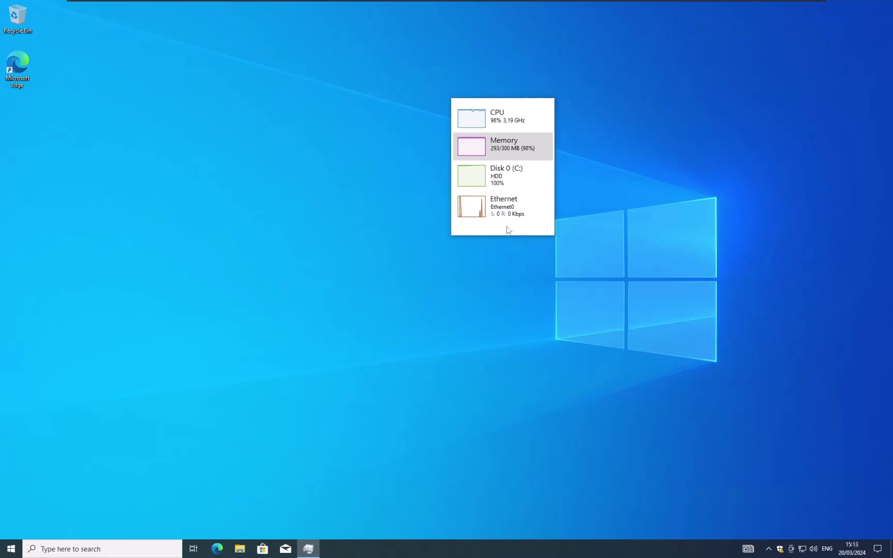
left_click_drag(481, 228, 788, 139)
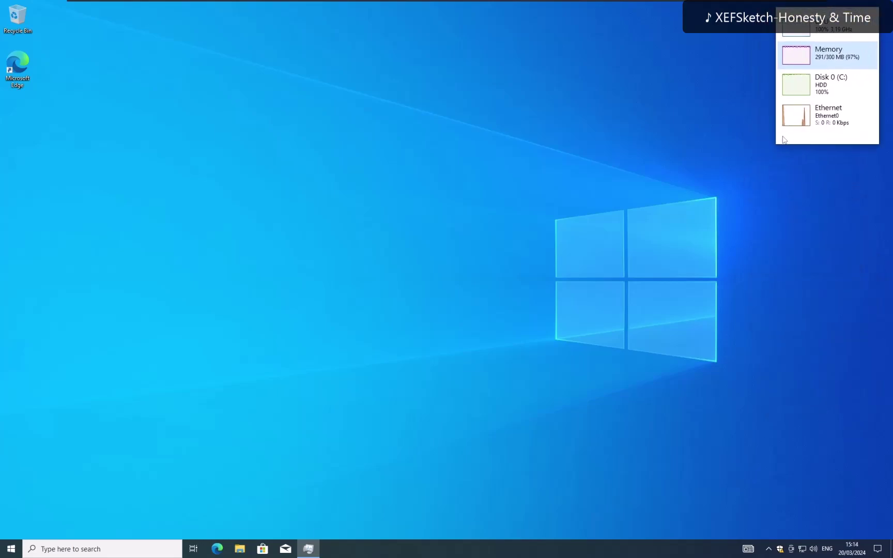
- Open two File Explorer windows from the desktop
left_click(165, 265)
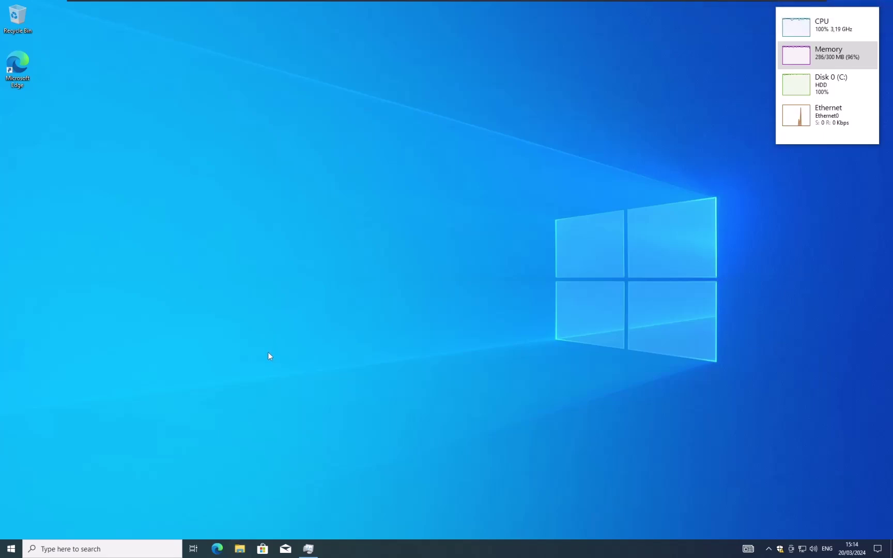
key("super+e")
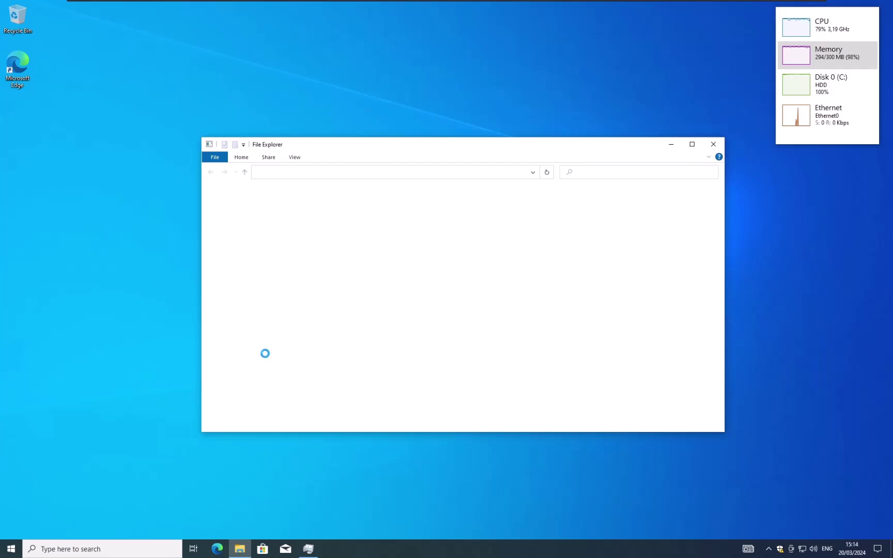
key("super+e")
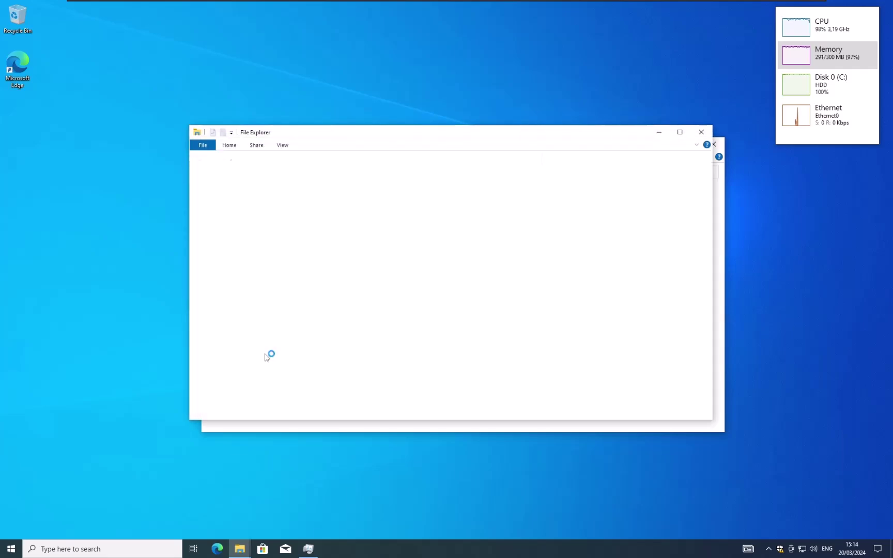